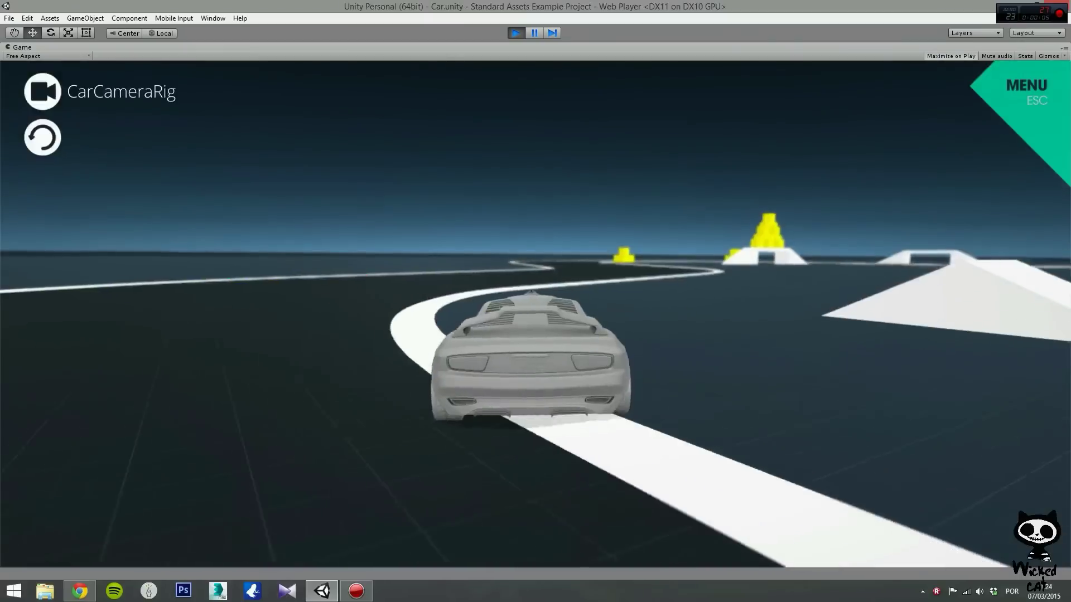
# - Play-test the sample scenes by steering the car along the track and walking forward as the first-person character
pyautogui.press('Left')
pyautogui.press('Right')
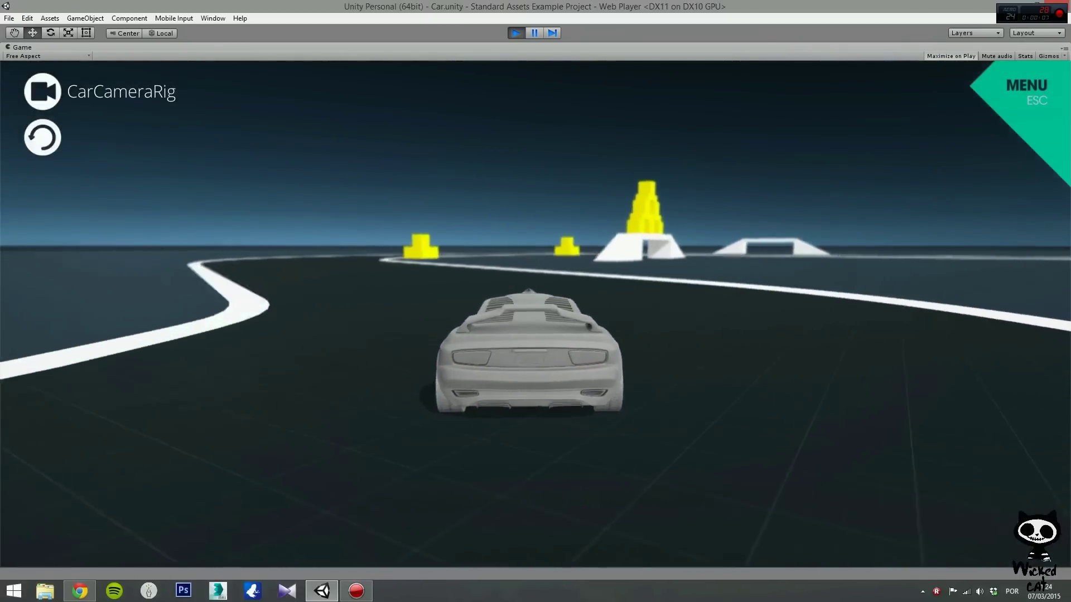
pyautogui.press('Left')
pyautogui.press('Right')
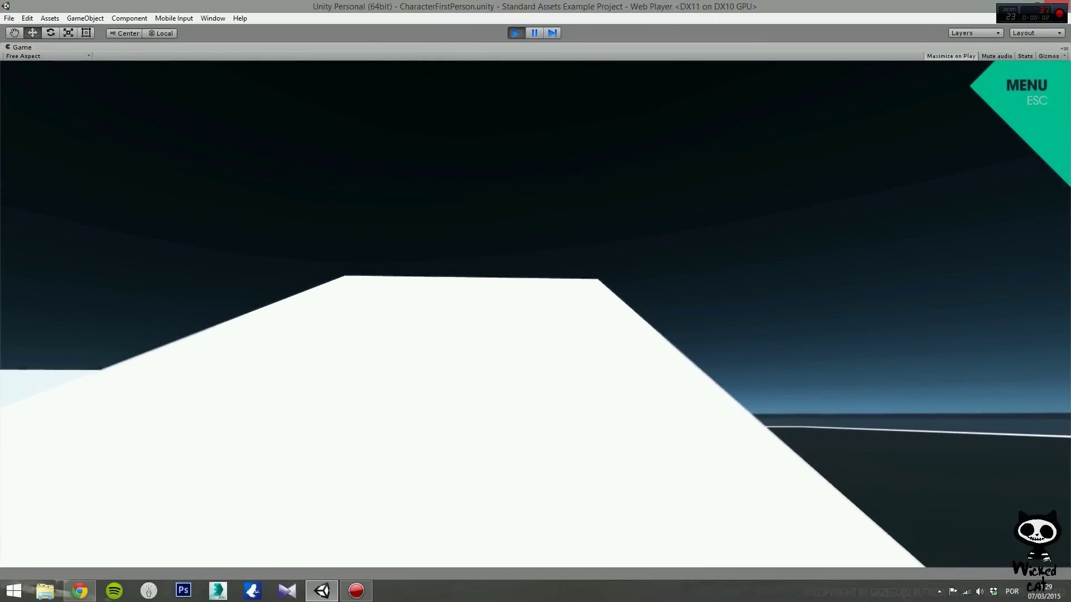
pyautogui.press('w')
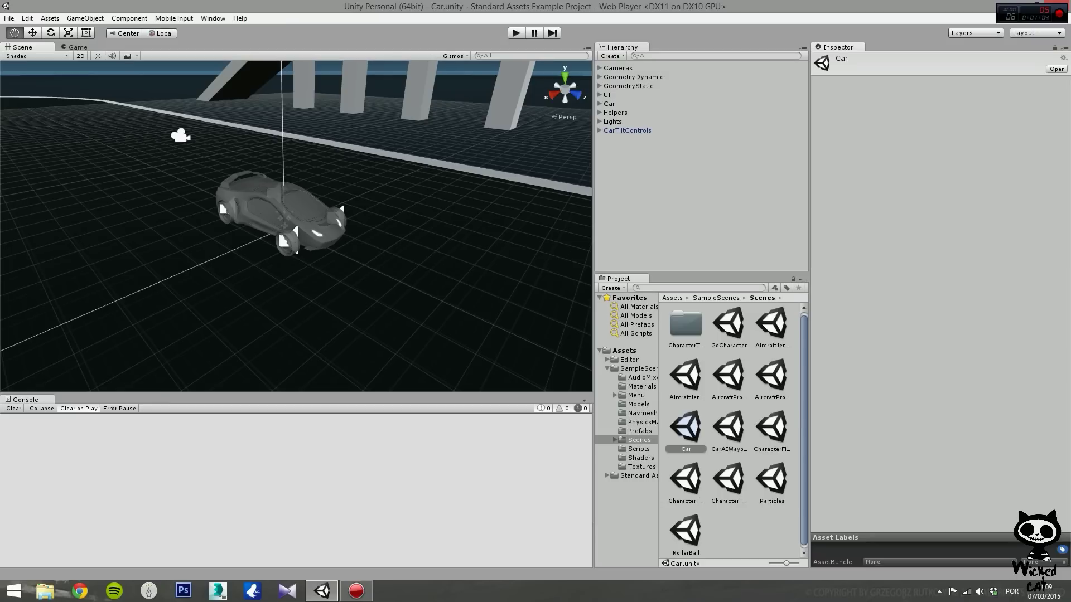
# - Preview the car scene in the Game view and return to the Scene view to look at the car
pyautogui.hotkey('ctrl', '2')
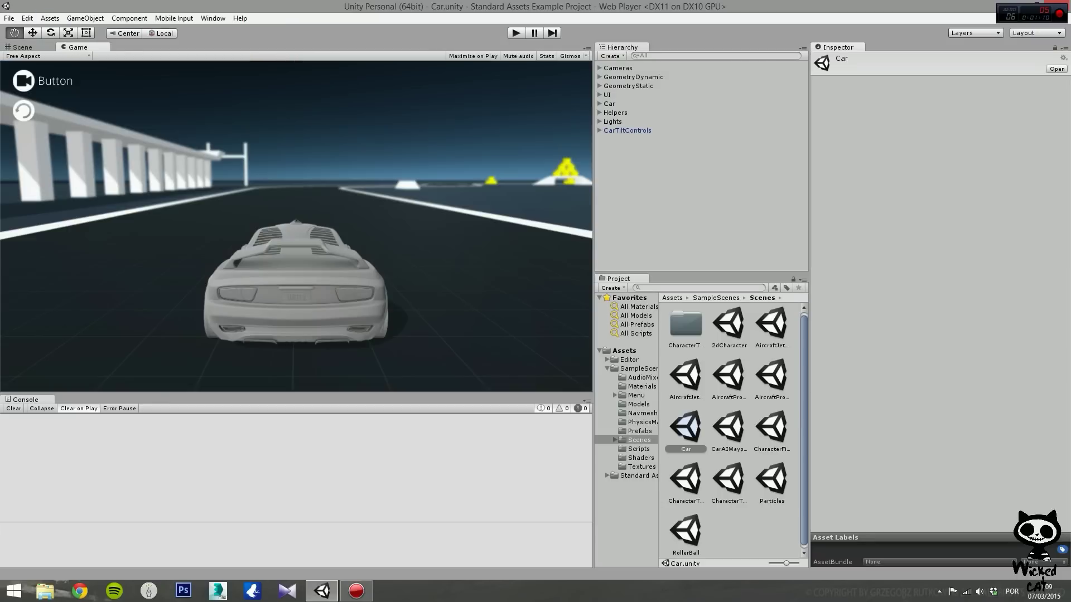
pyautogui.hotkey('ctrl', '1')
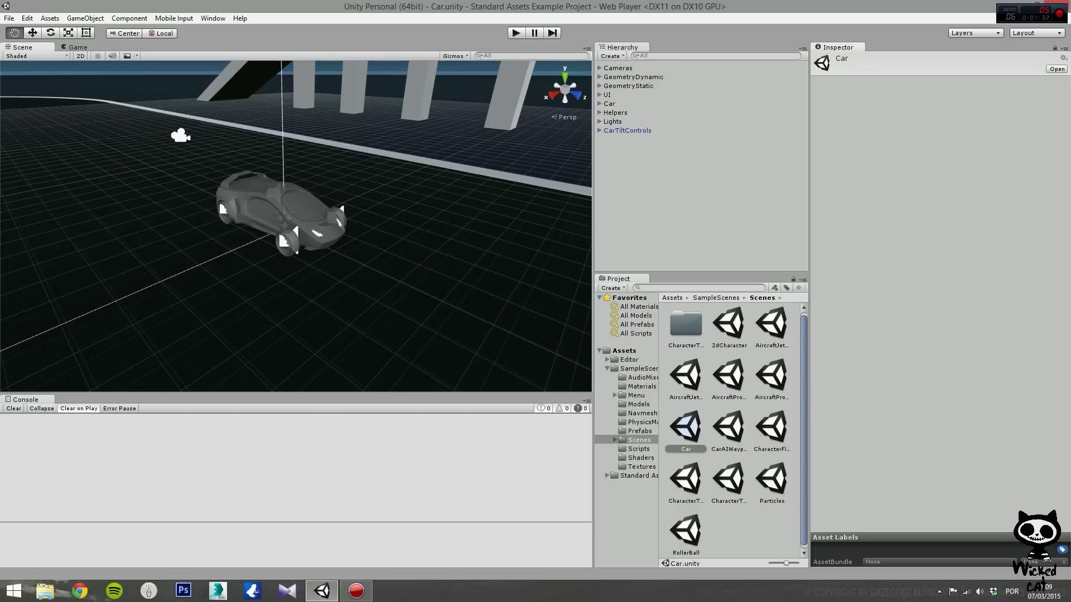
pyautogui.moveTo(290, 223); pyautogui.dragTo(247, 189)
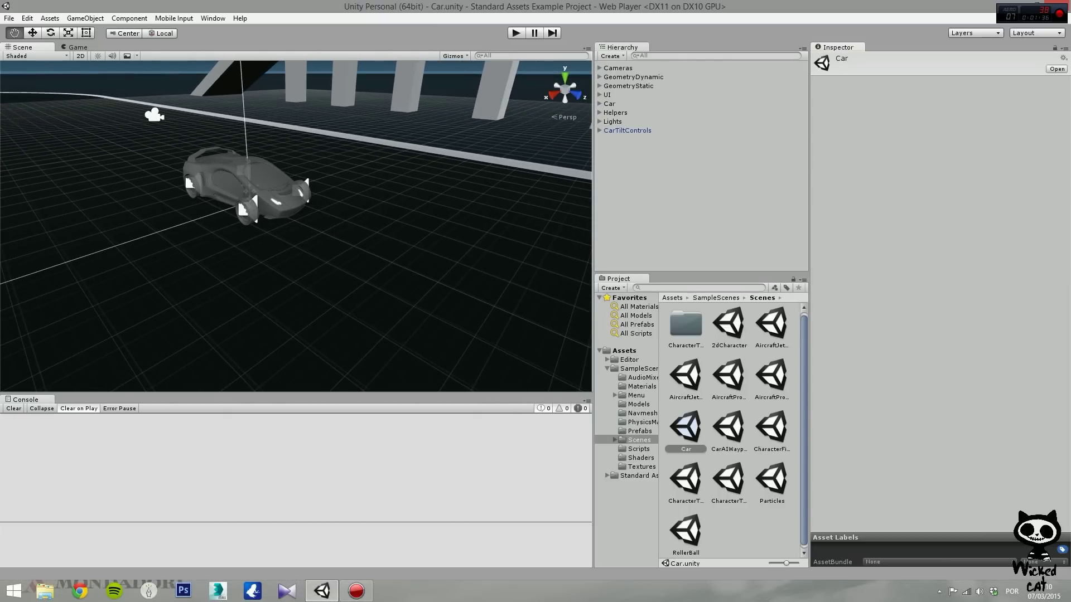
# - Try to move WheelHubRearLeft with the Move tool in the Scene view and undo the move
pyautogui.press('w')
pyautogui.click(185, 173)
pyautogui.moveTo(273, 179); pyautogui.dragTo(215, 160)
pyautogui.hotkey('ctrl', 'z')
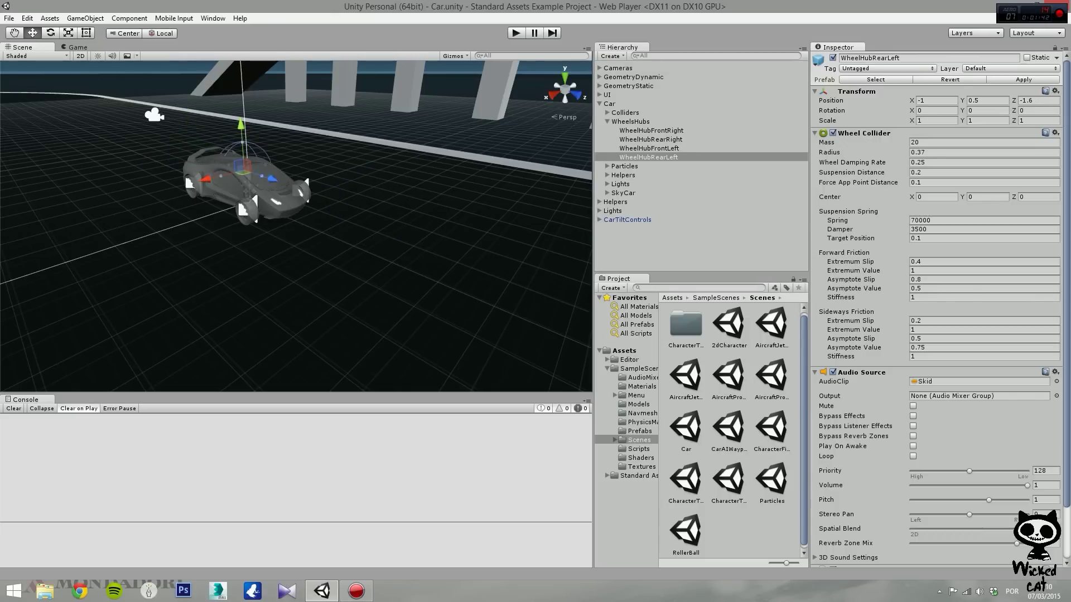
pyautogui.click(150, 195)
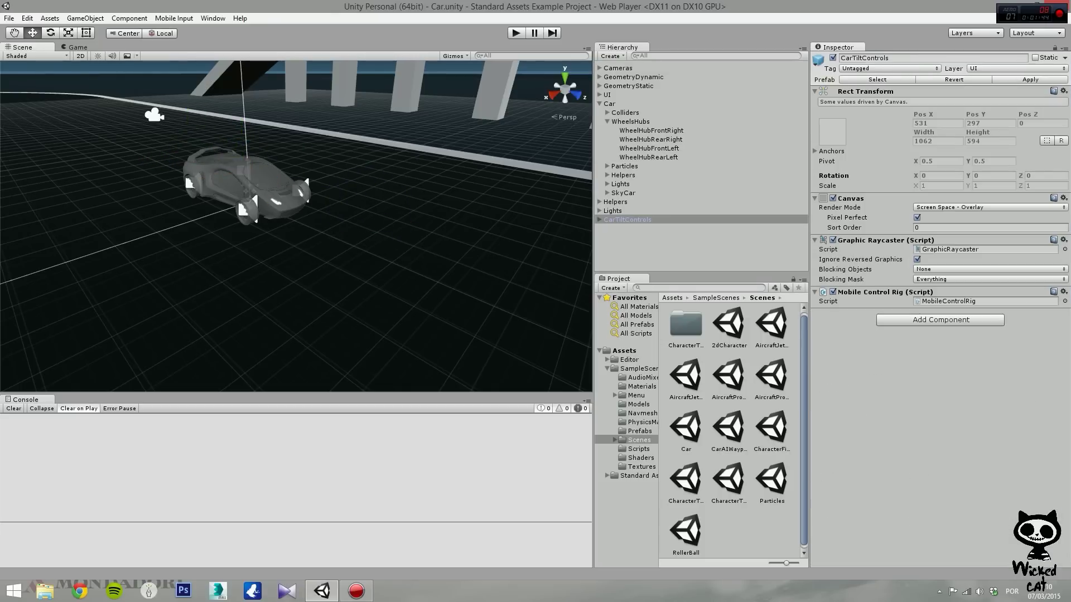
# - Select the main camera behind the car and compare its Rotate, Scale and Rect tool handles
pyautogui.press('e')
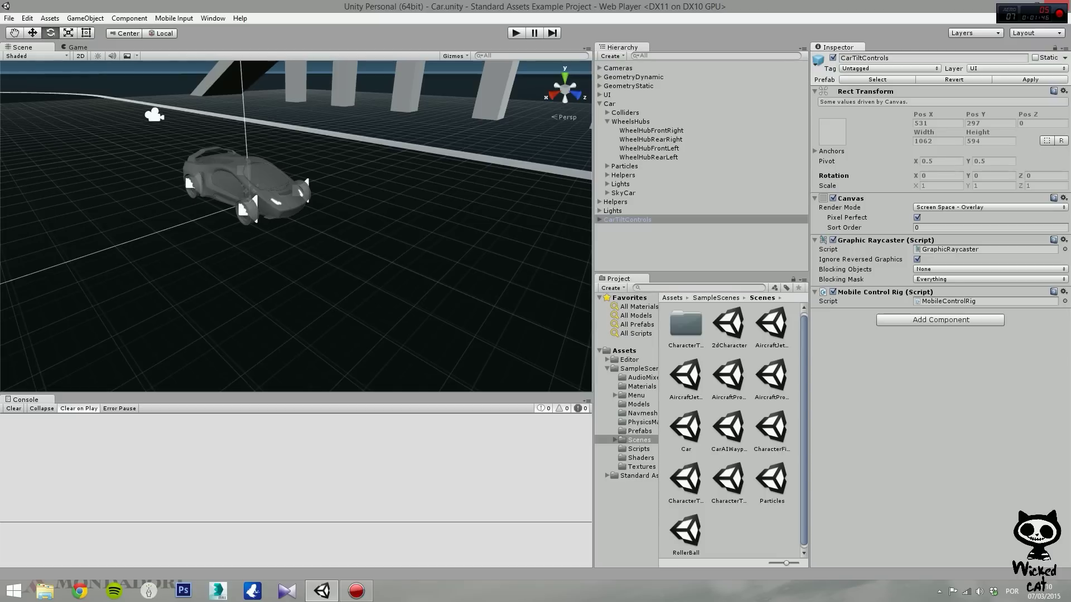
pyautogui.click(185, 173)
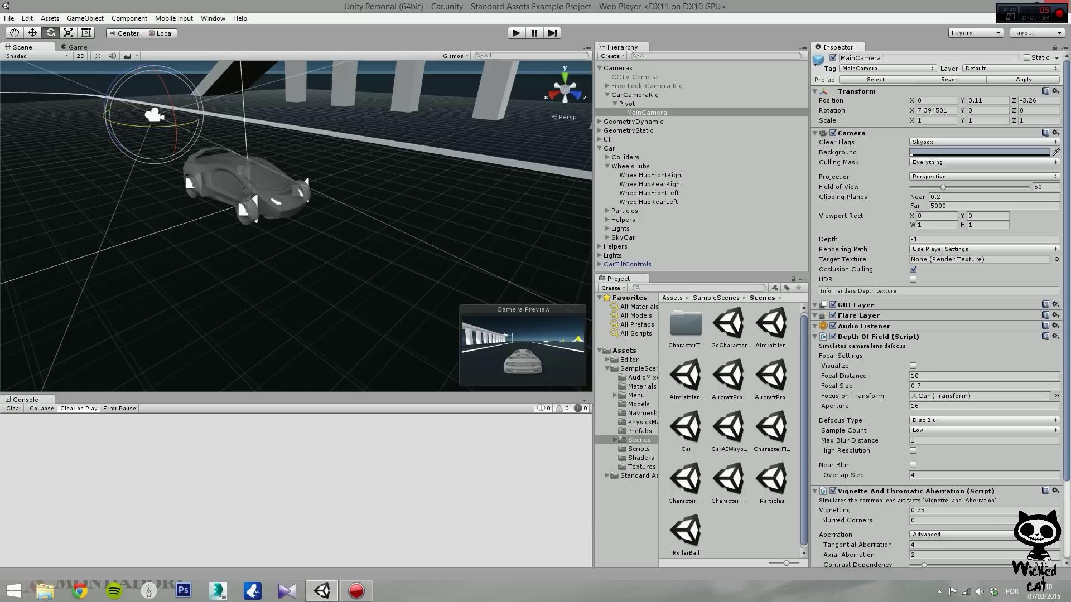
pyautogui.press('r')
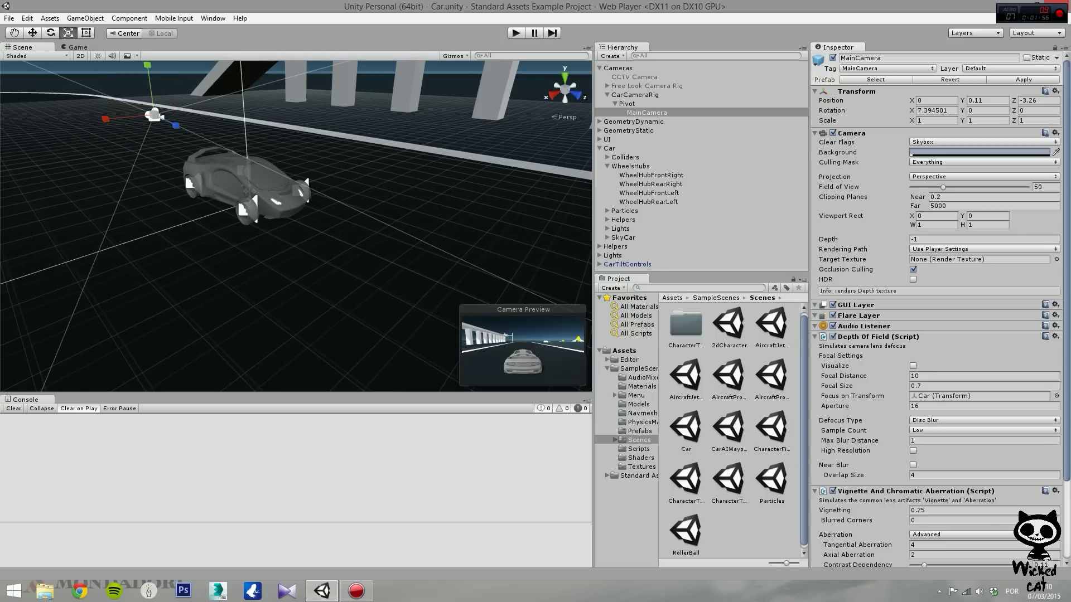
pyautogui.press('t')
# - Select all the car's parts together and set the transform handles to Center position and Local orientation
pyautogui.moveTo(114, 117); pyautogui.dragTo(412, 294)
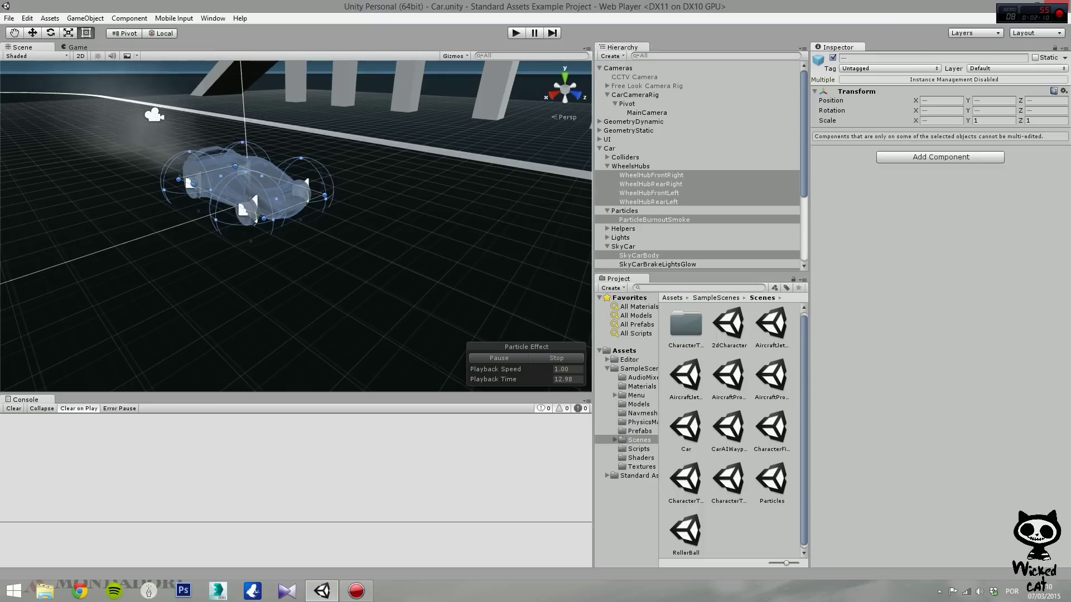
pyautogui.click(124, 33)
pyautogui.press('z')
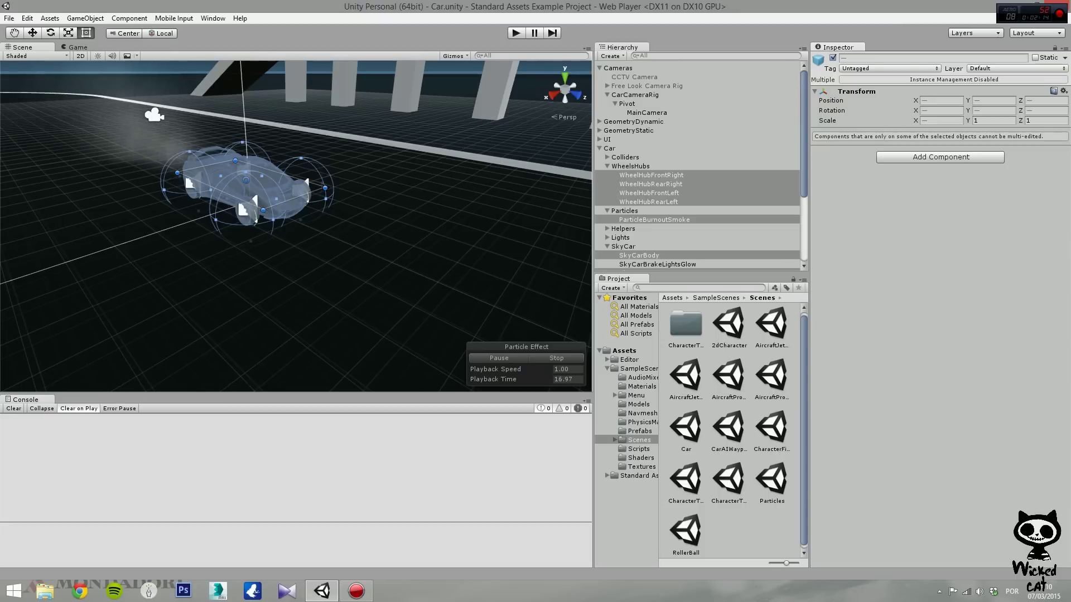
pyautogui.click(160, 33)
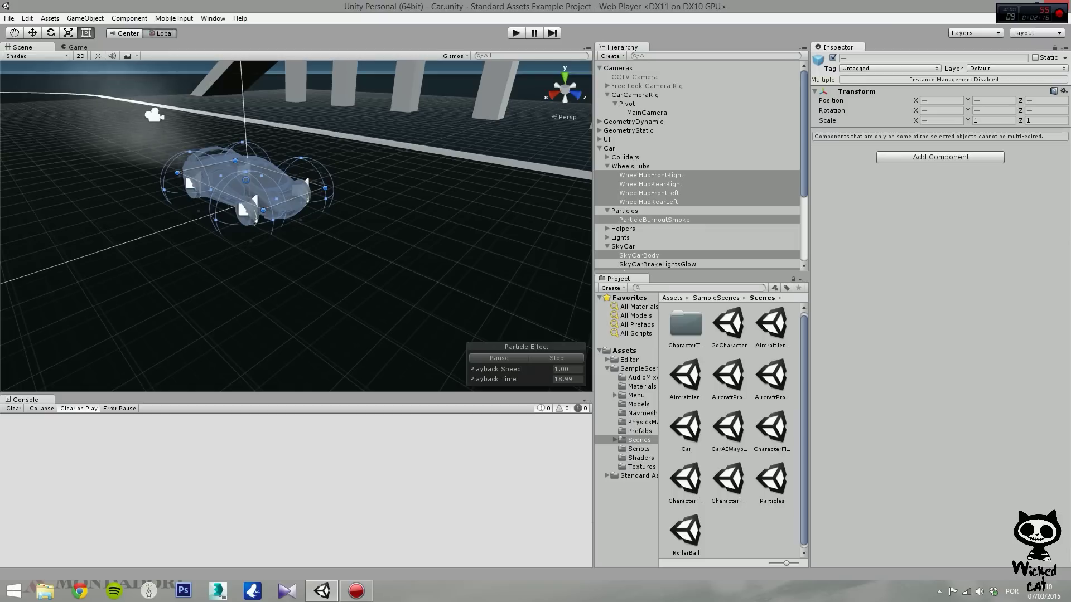
pyautogui.click(161, 33)
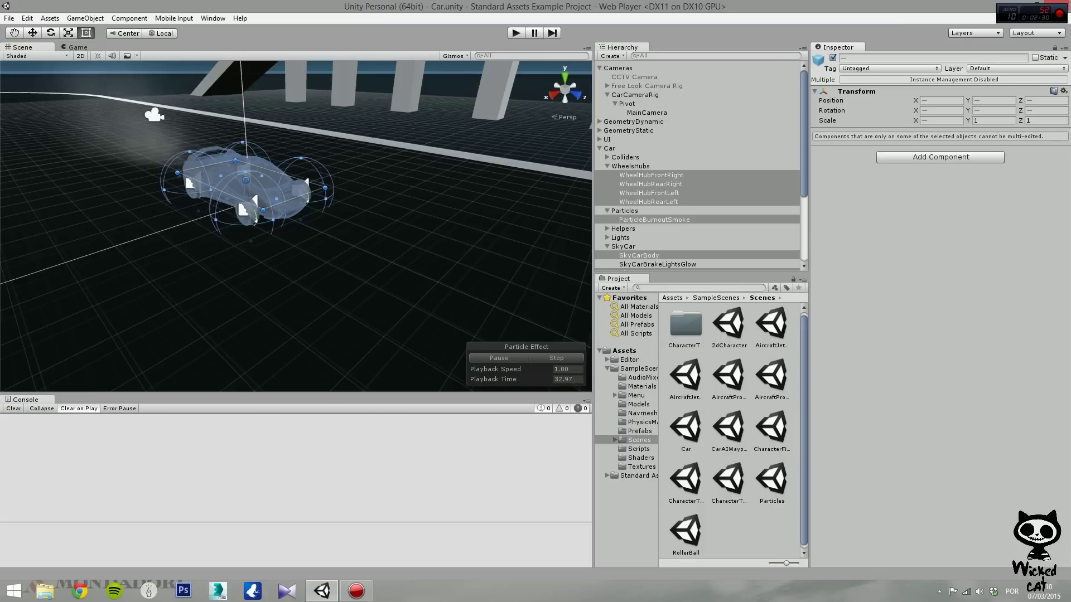
# - Run the car scene, pause it to examine the Scene view, and stop play mode
pyautogui.hotkey('ctrl', 'p')
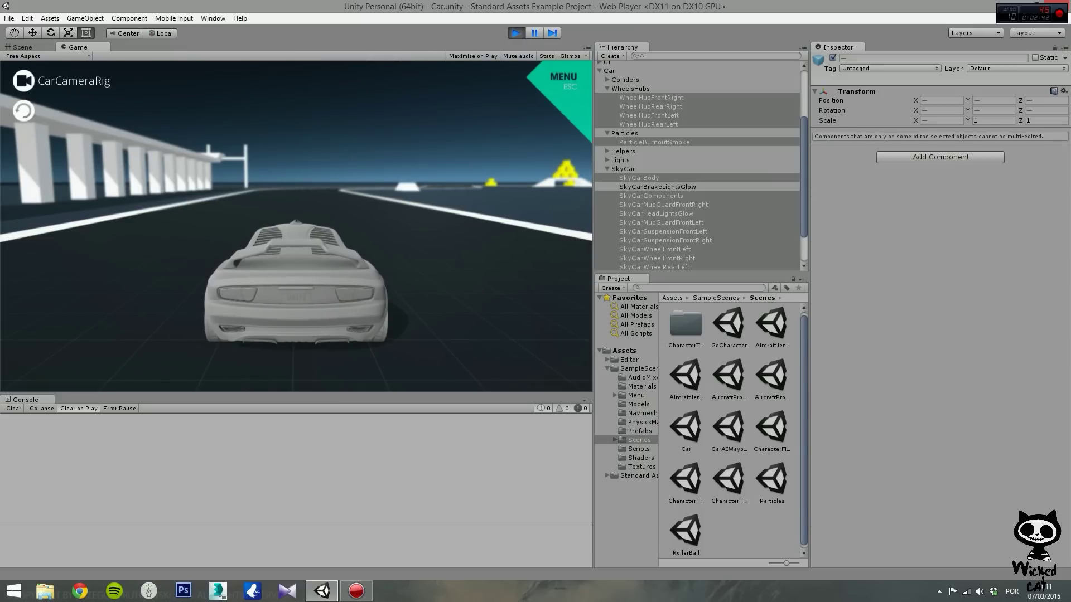
pyautogui.hotkey('ctrl', 'shift', 'p')
pyautogui.hotkey('ctrl', '1')
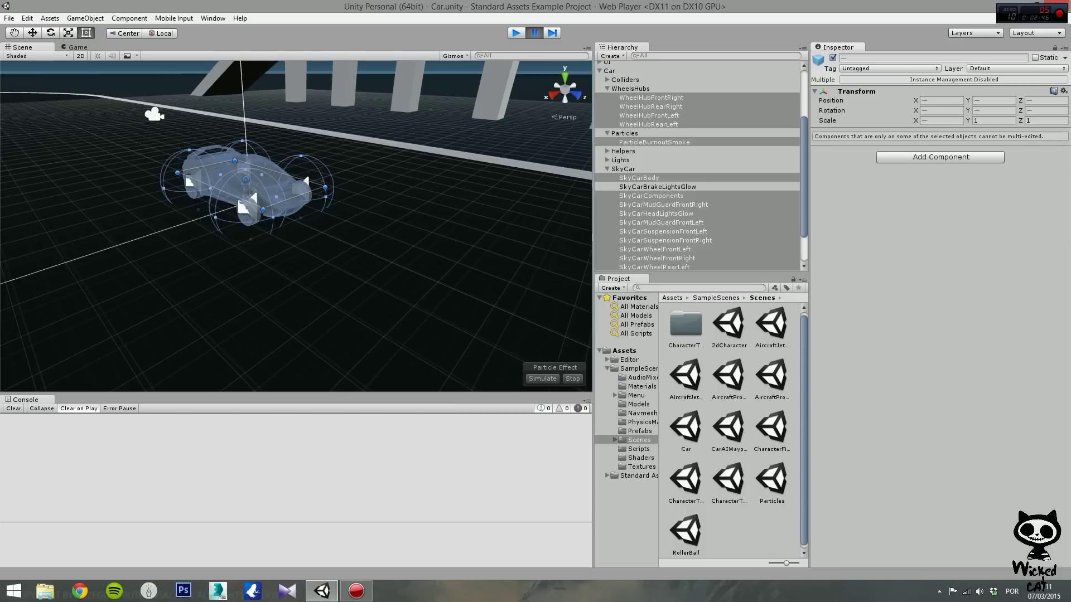
pyautogui.hotkey('ctrl', 'p')
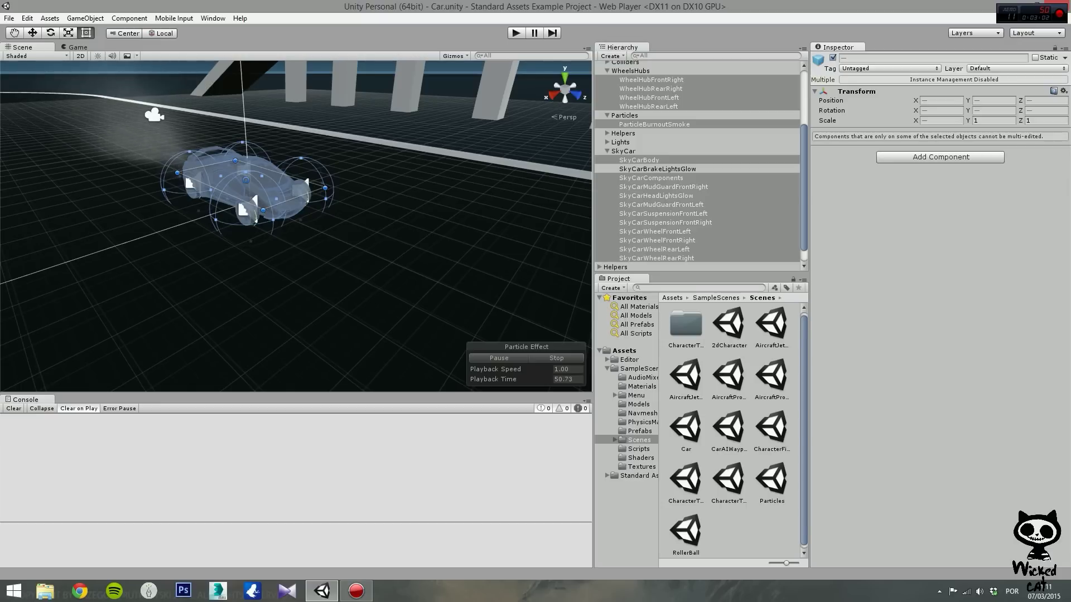
# - Look through the available layers and the editor layout presets without changing either
pyautogui.click(976, 33)
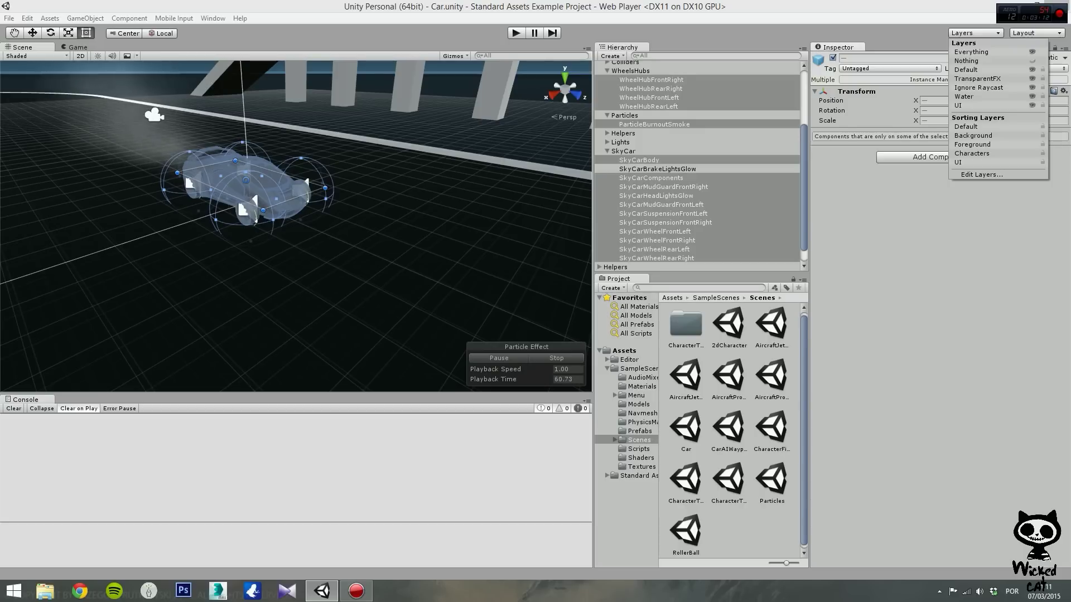
pyautogui.press('Escape')
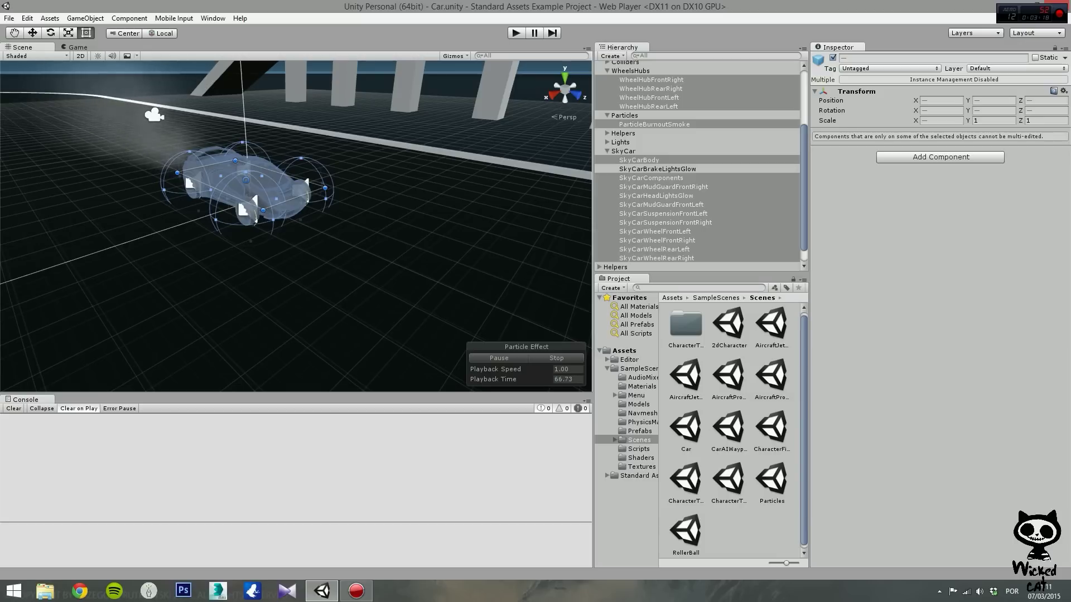
pyautogui.click(1036, 33)
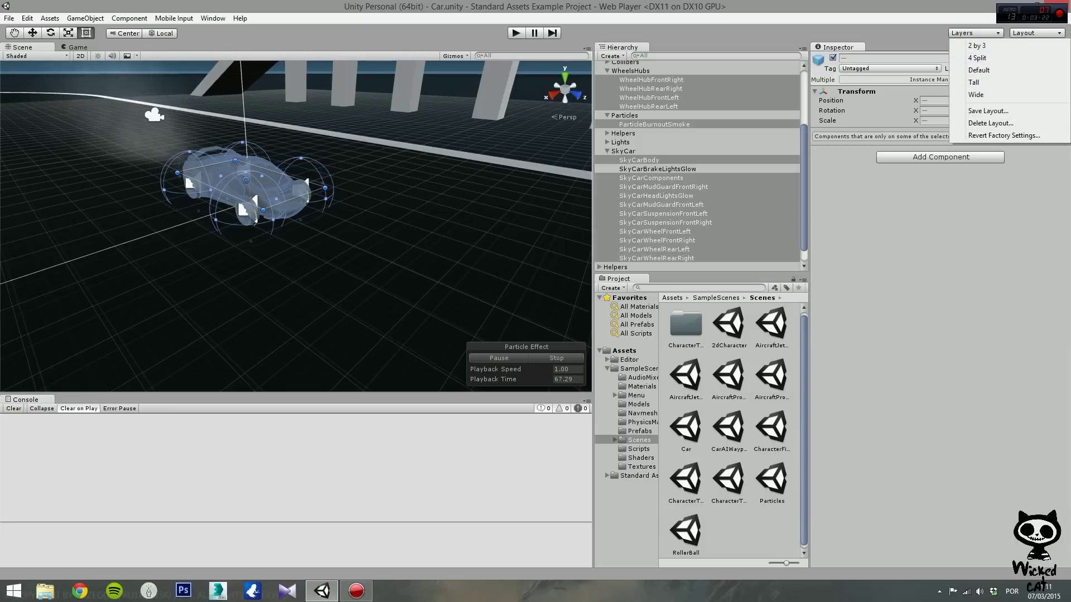
pyautogui.click(1036, 33)
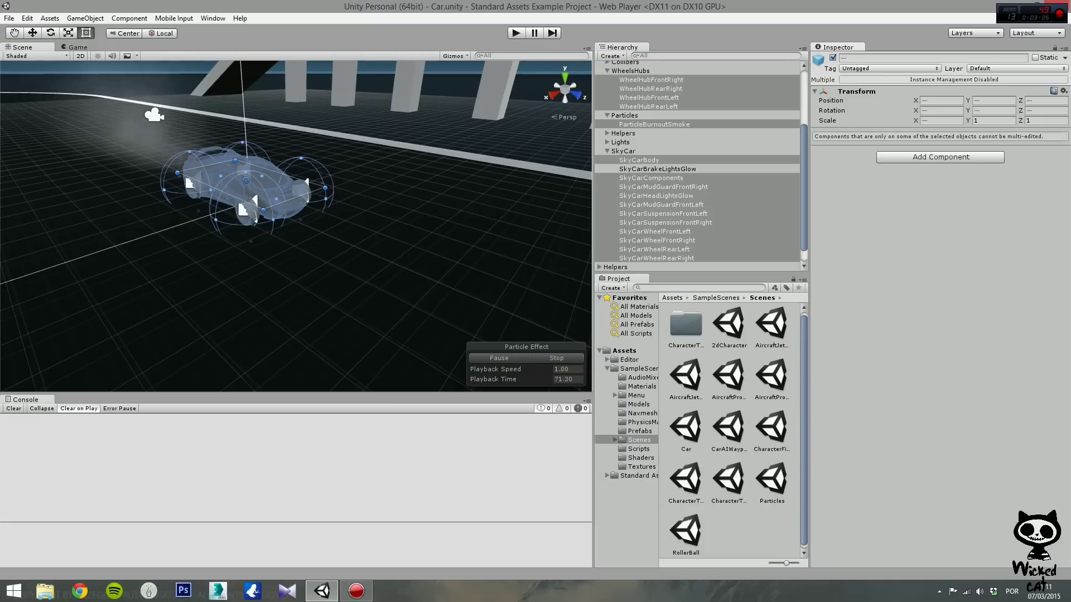
# - Inspect the WheelsHubs group and the Car object's components
pyautogui.click(630, 71)
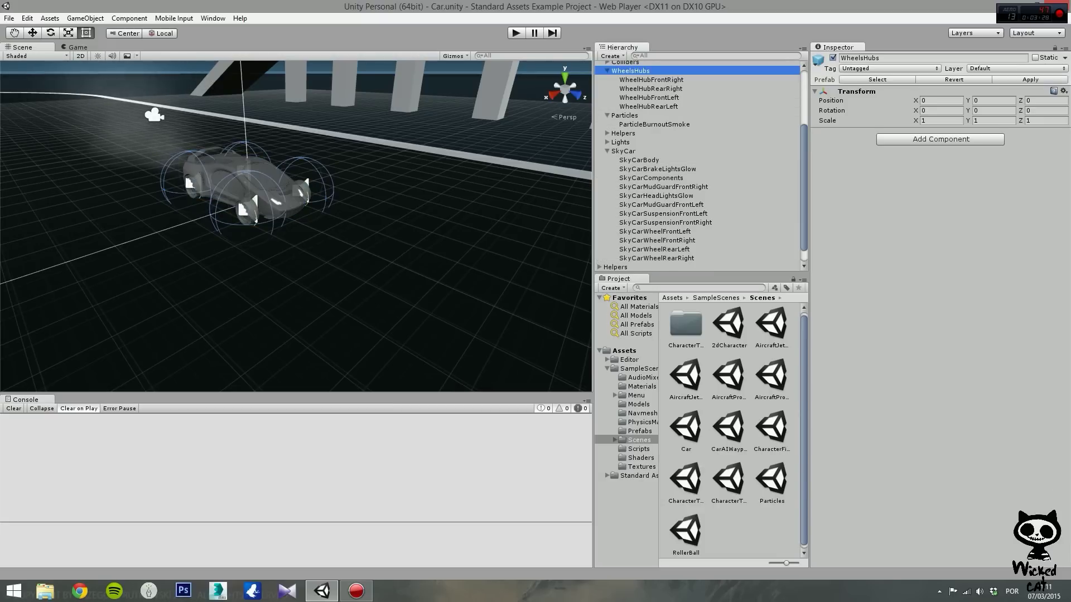
pyautogui.scroll(4, 697, 165)
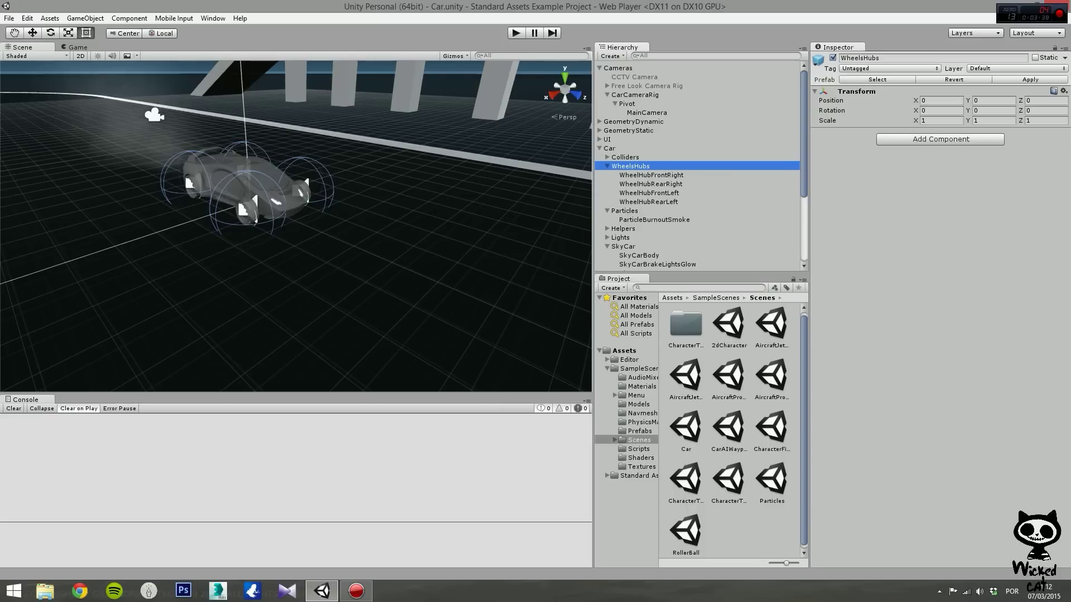
pyautogui.click(609, 149)
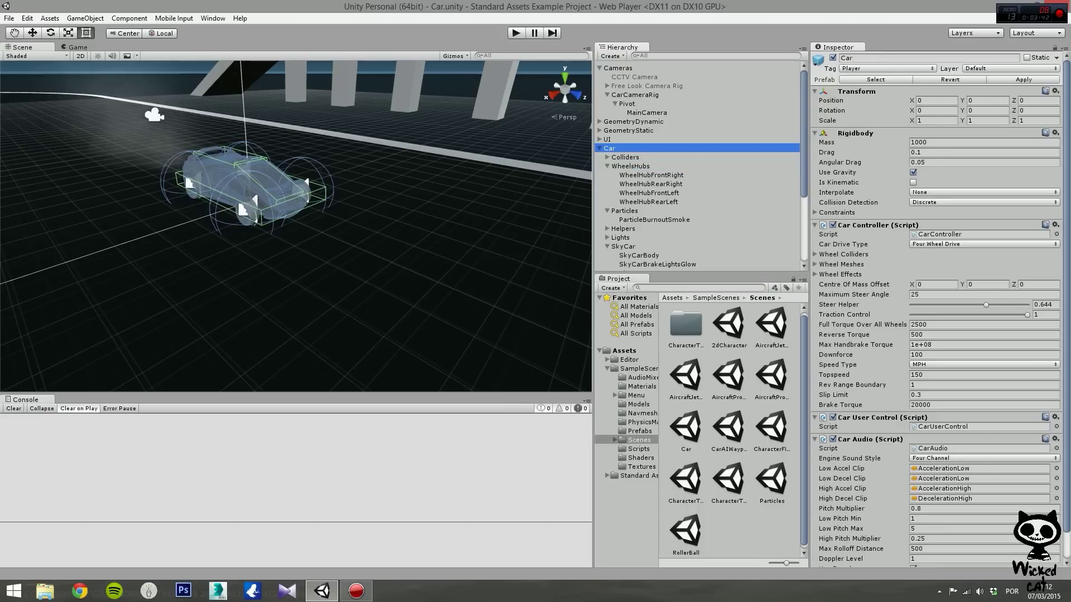
# - Expand the car's Colliders group and inspect ColliderBody, ColliderBottom and ColliderFront
pyautogui.press('Down')
pyautogui.press('Right')
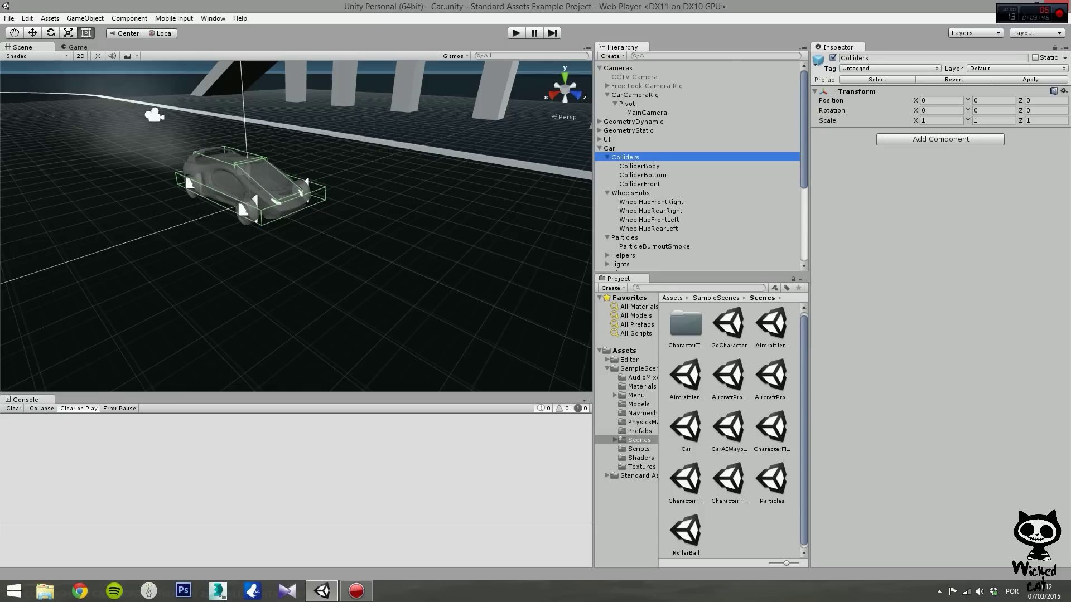
pyautogui.press('Down')
pyautogui.press('Down')
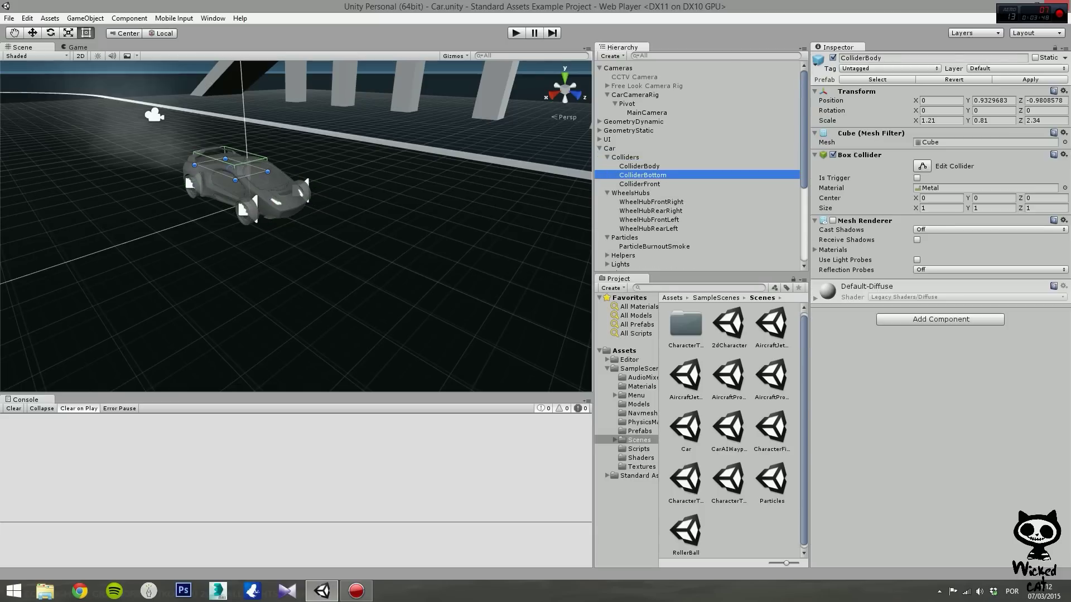
pyautogui.press('Down')
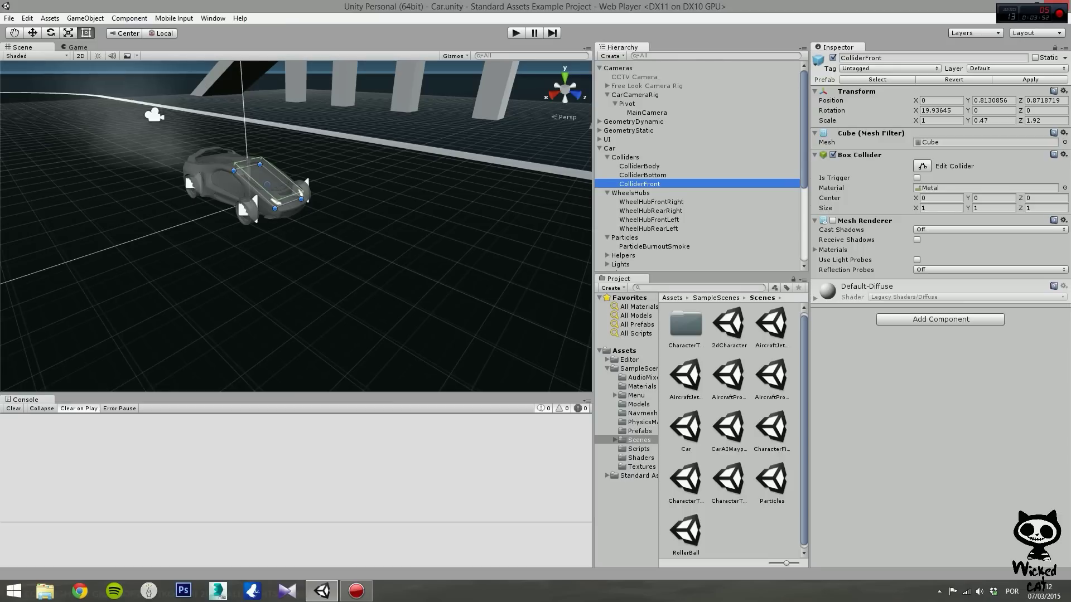
# - Inspect the properties of CarTiltControls and of the car's SkyCarMudGuardFrontRight part
pyautogui.scroll(-5, 697, 167)
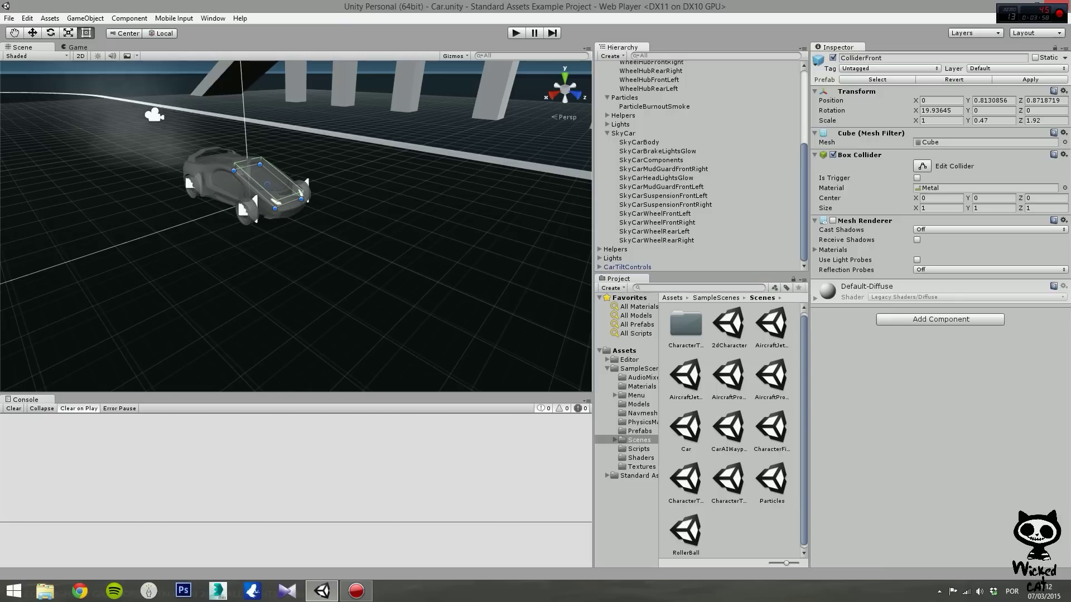
pyautogui.click(627, 267)
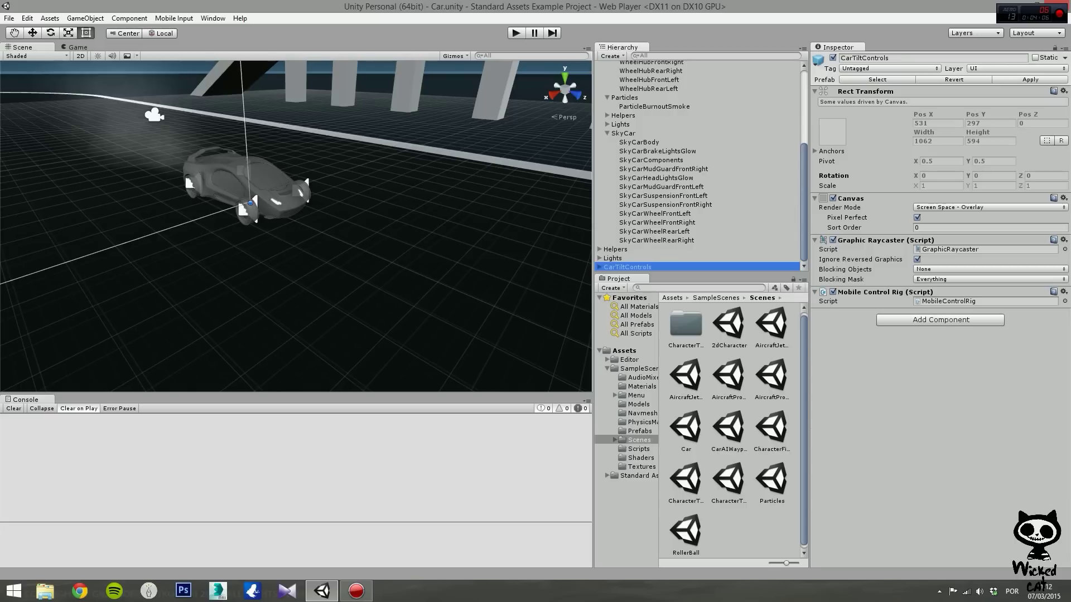
pyautogui.click(663, 169)
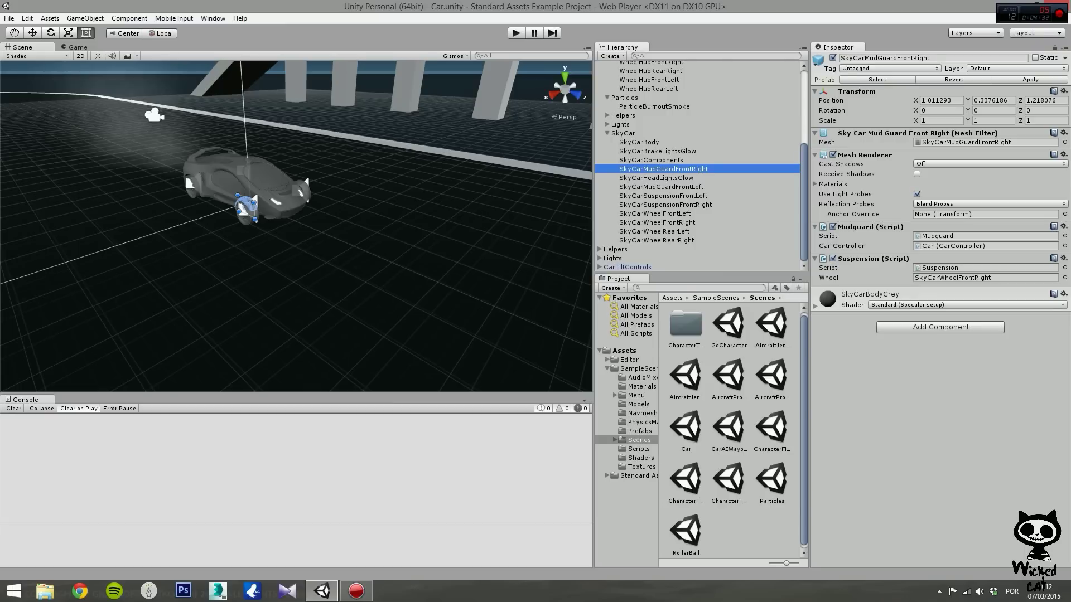
# - Select the GroundTrack in the Scene view and view the car by panning, orbiting and looking around
pyautogui.moveTo(199, 143); pyautogui.dragTo(256, 221)
pyautogui.click(267, 251)
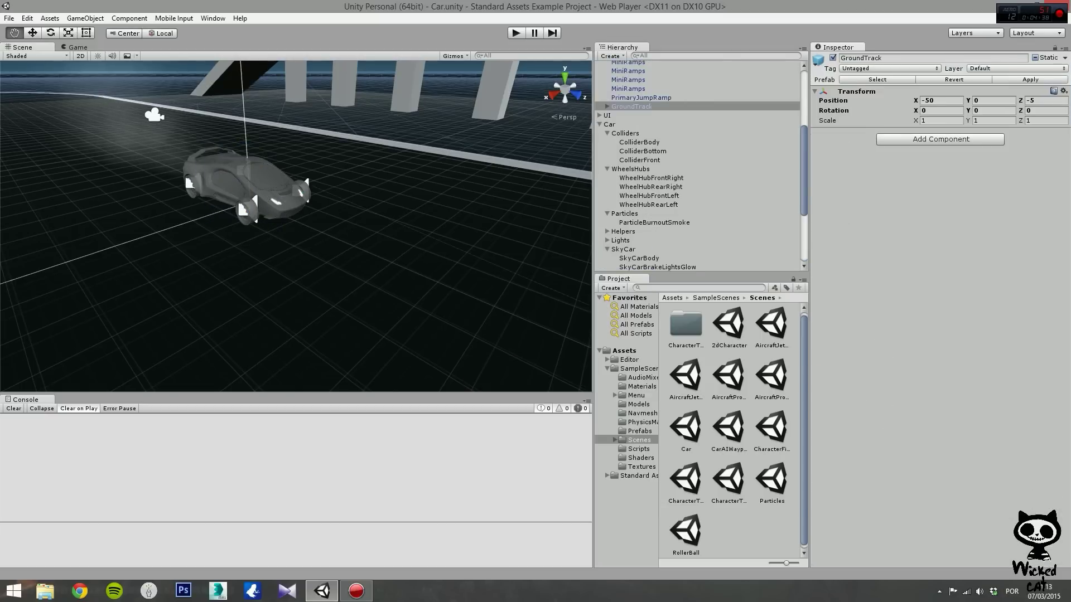
pyautogui.moveTo(185, 173); pyautogui.dragTo(226, 199, button='middle')
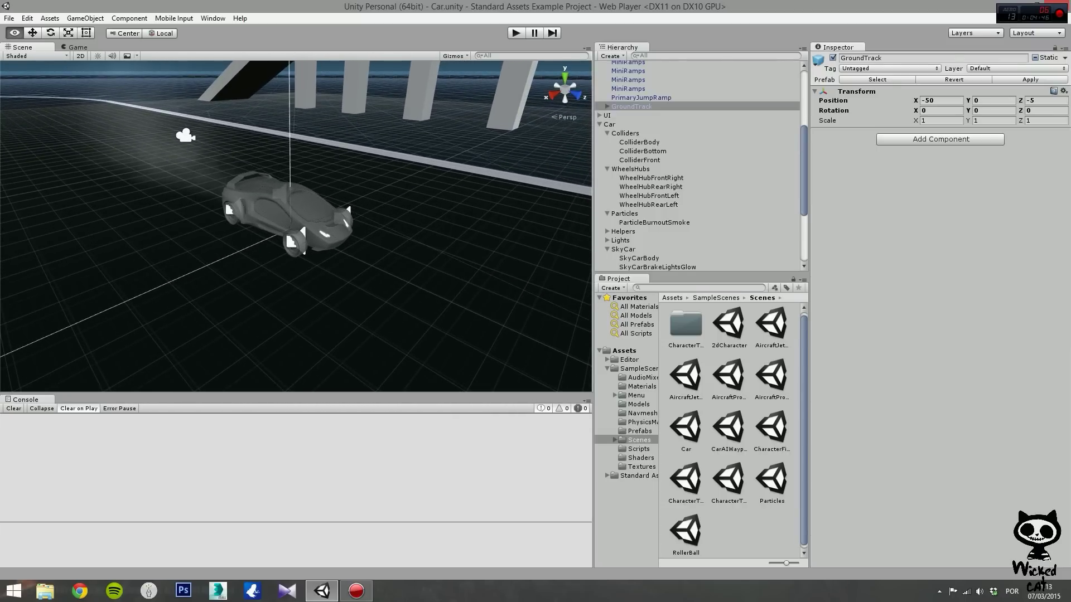
pyautogui.keyDown('alt'); pyautogui.moveTo(225, 200); pyautogui.dragTo(184, 207); pyautogui.keyUp('alt')
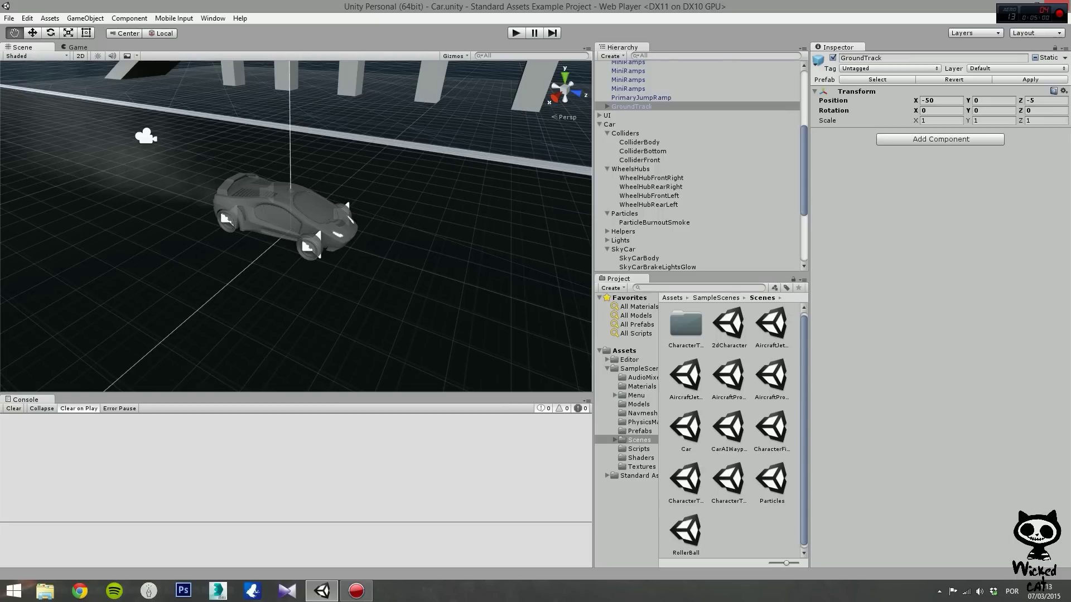
pyautogui.moveTo(295, 223); pyautogui.dragTo(321, 254, button='right')
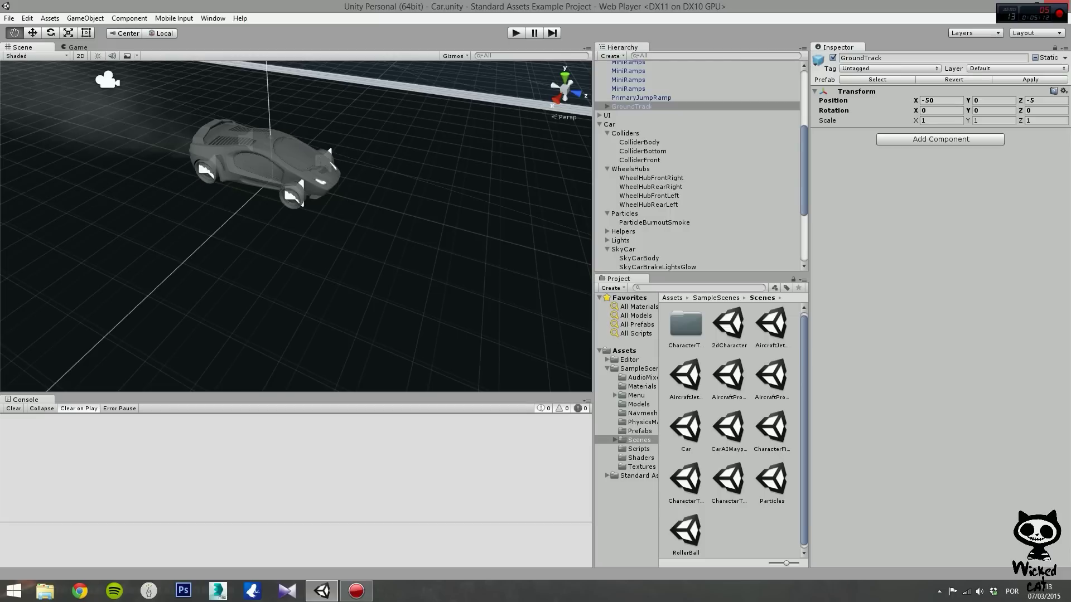
# - View the scene along its axes with the orientation gizmo and fly around the car in the Scene view
pyautogui.click(557, 100)
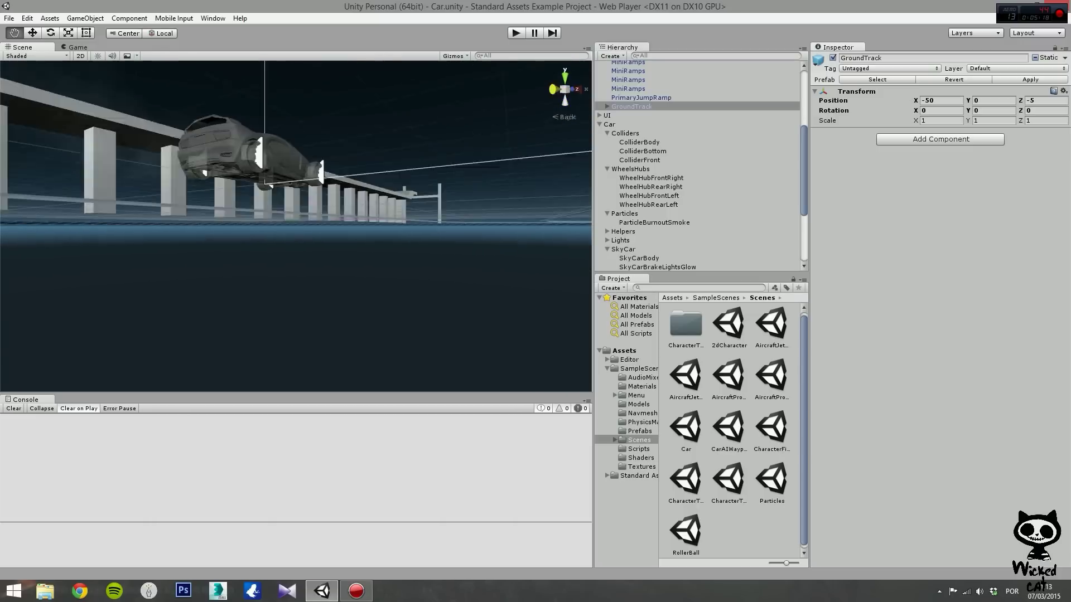
pyautogui.click(565, 75)
pyautogui.click(577, 89)
pyautogui.moveTo(390, 167); pyautogui.dragTo(317, 182, button='right')
pyautogui.press('w')
pyautogui.press('s')
pyautogui.press('w')
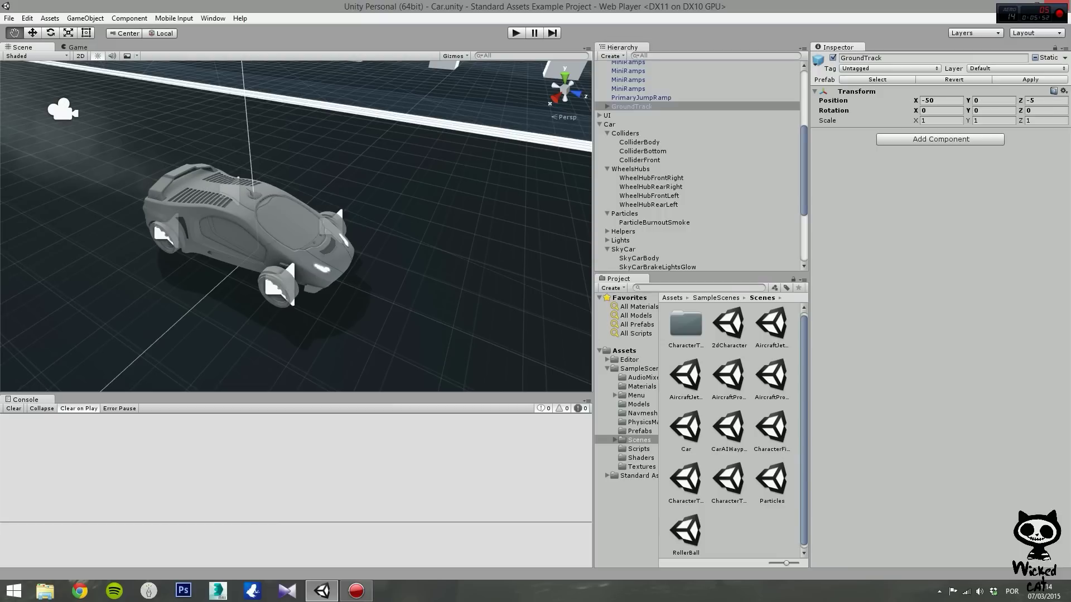
# - Open the Game view, check the aspect ratio options keeping Free Aspect, and show and hide the rendering statistics
pyautogui.click(78, 47)
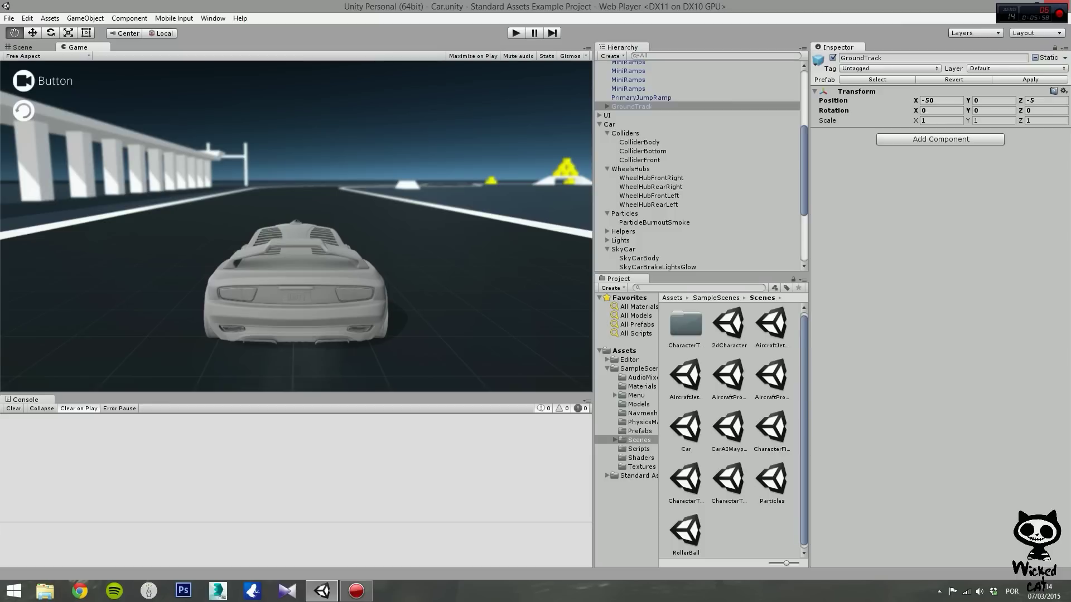
pyautogui.click(47, 56)
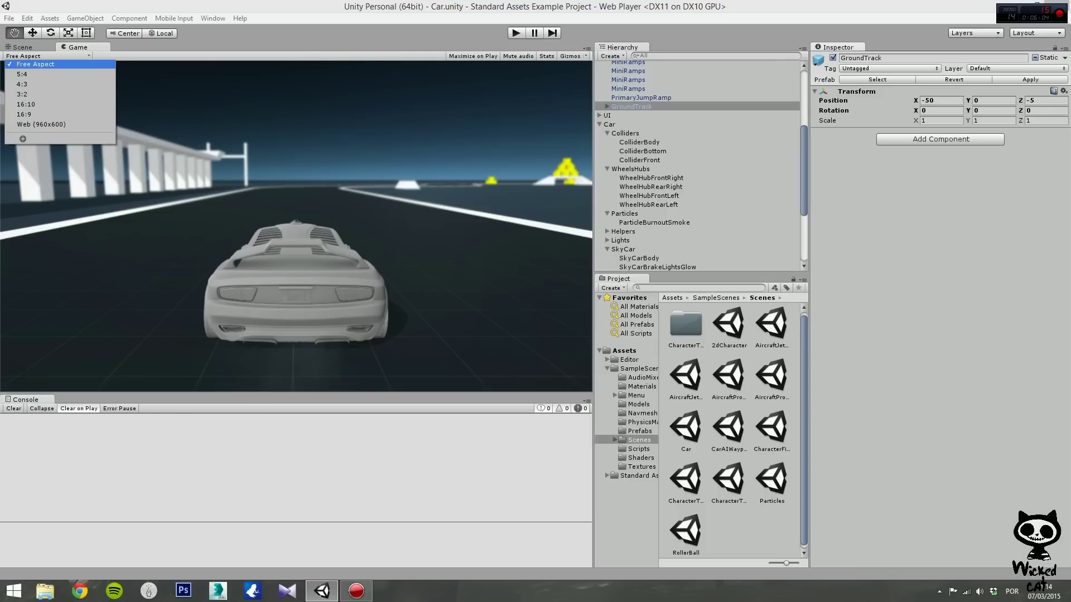
pyautogui.click(36, 64)
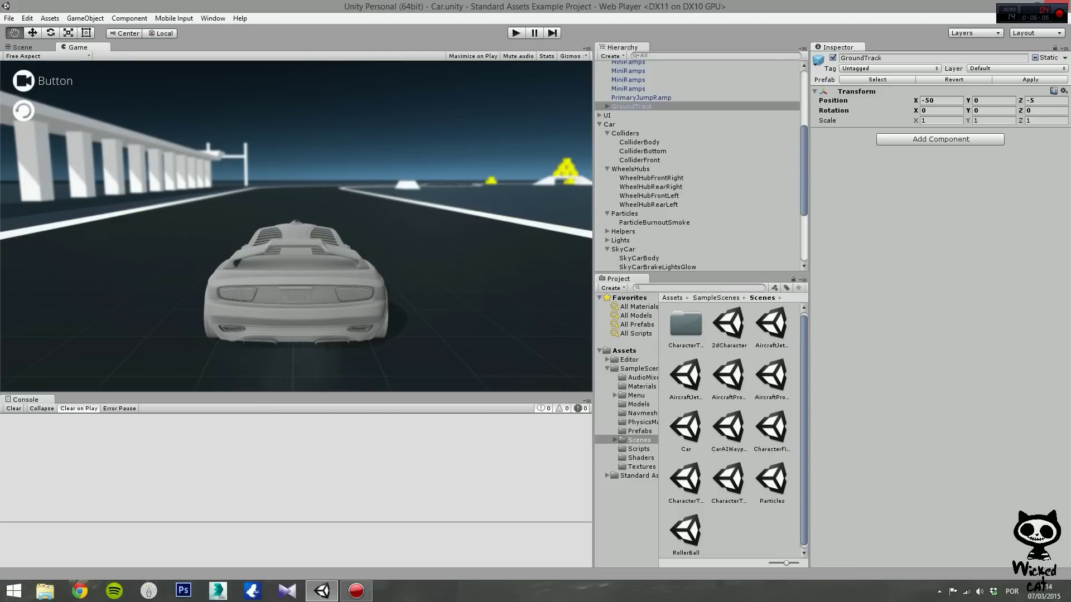
pyautogui.click(546, 56)
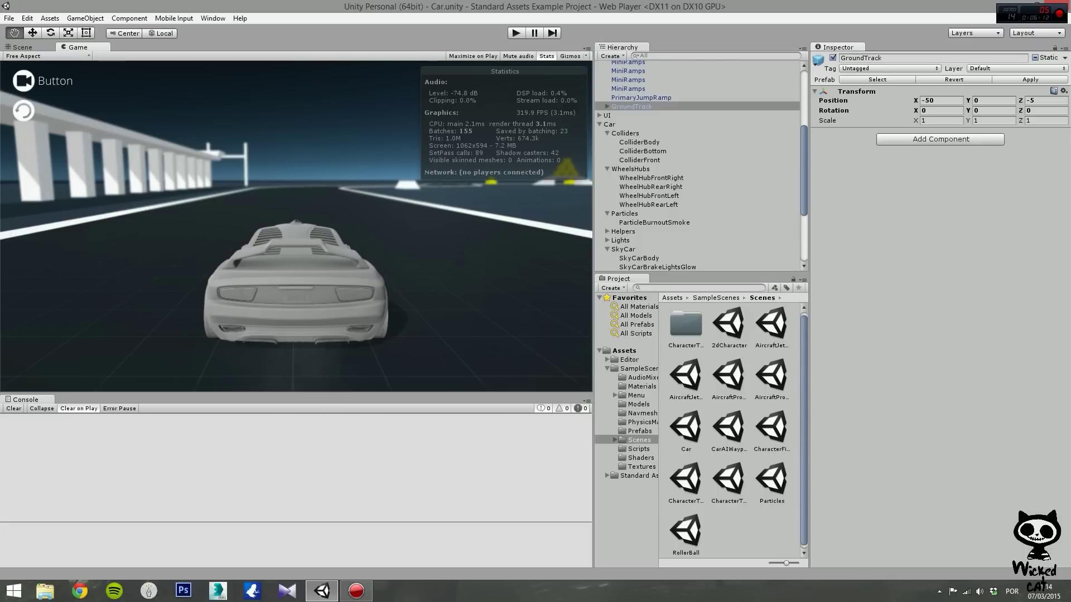
pyautogui.click(547, 56)
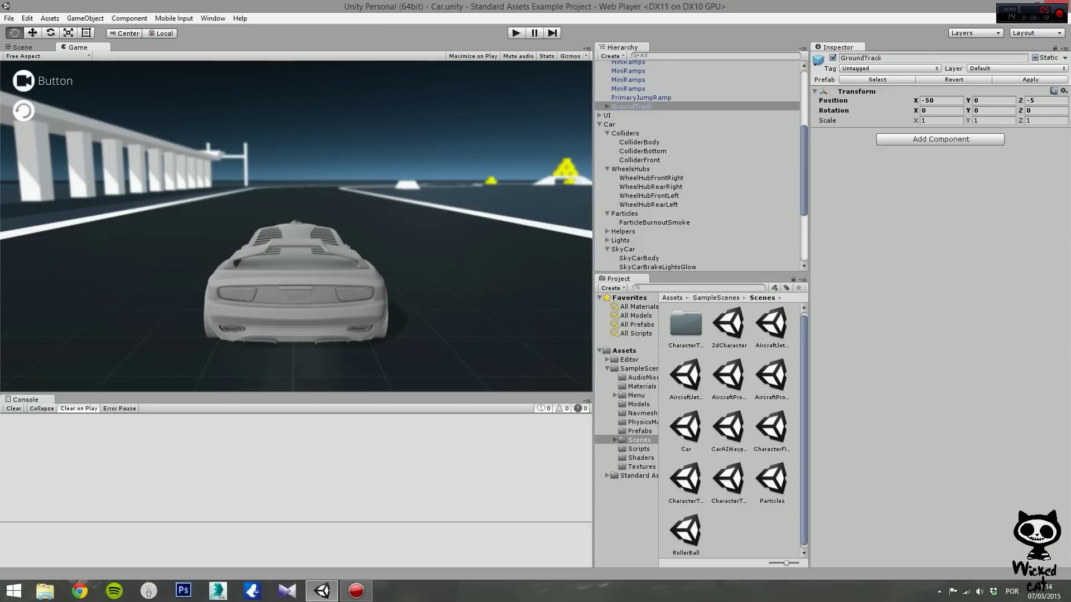
# - Return to the Scene view and collapse the car's SkyCar group in the Hierarchy
pyautogui.moveTo(803, 171); pyautogui.dragTo(803, 116)
pyautogui.scroll(-10, 697, 167)
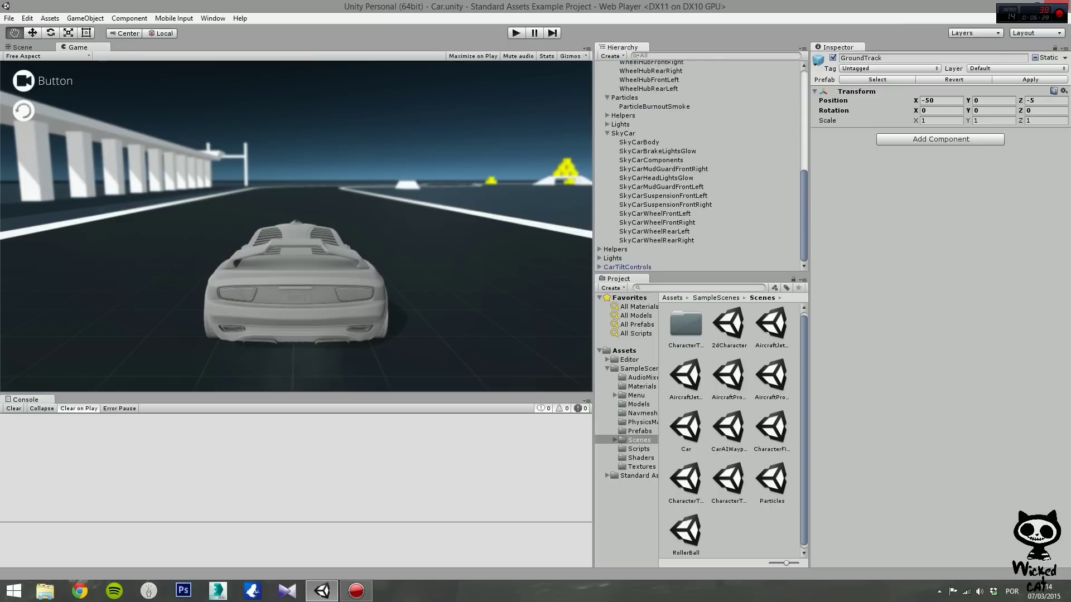
pyautogui.click(23, 47)
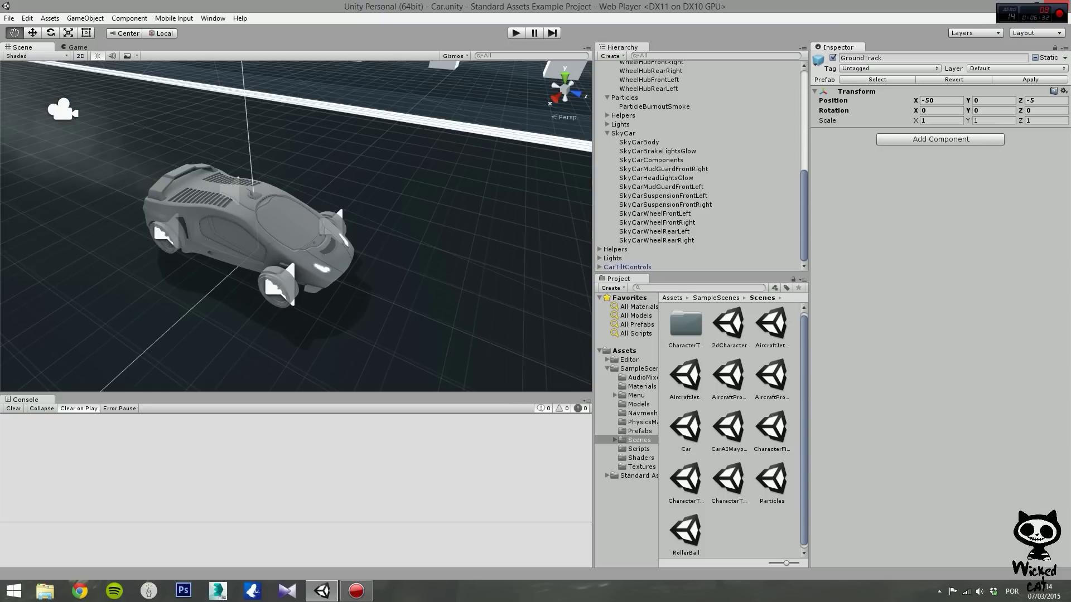
pyautogui.click(608, 133)
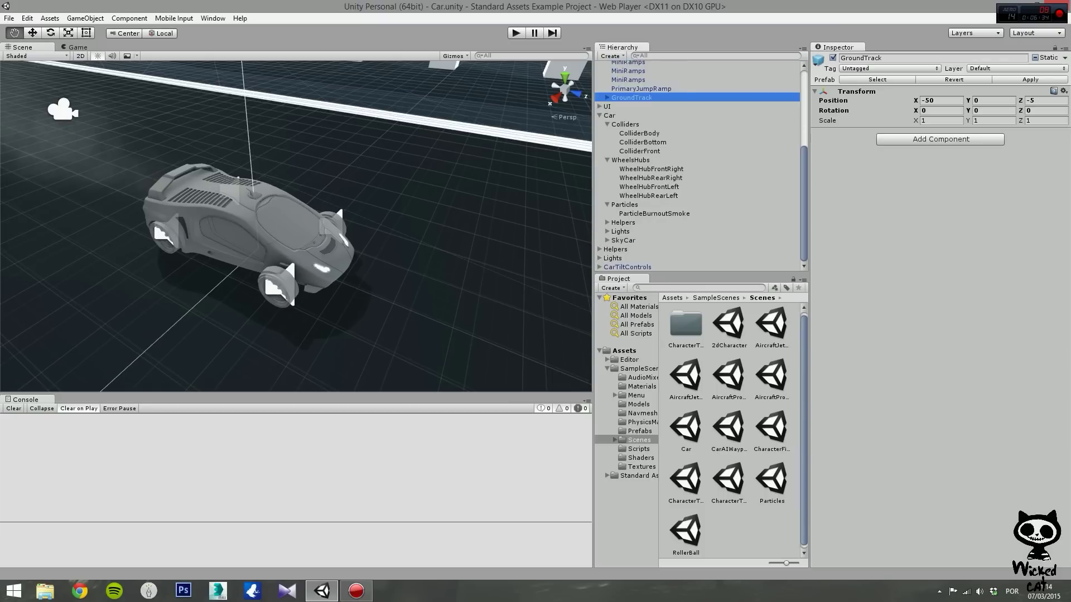
# - Select the Car object and examine its Rigidbody, Car Controller, Car User Control and Car Audio components
pyautogui.click(609, 116)
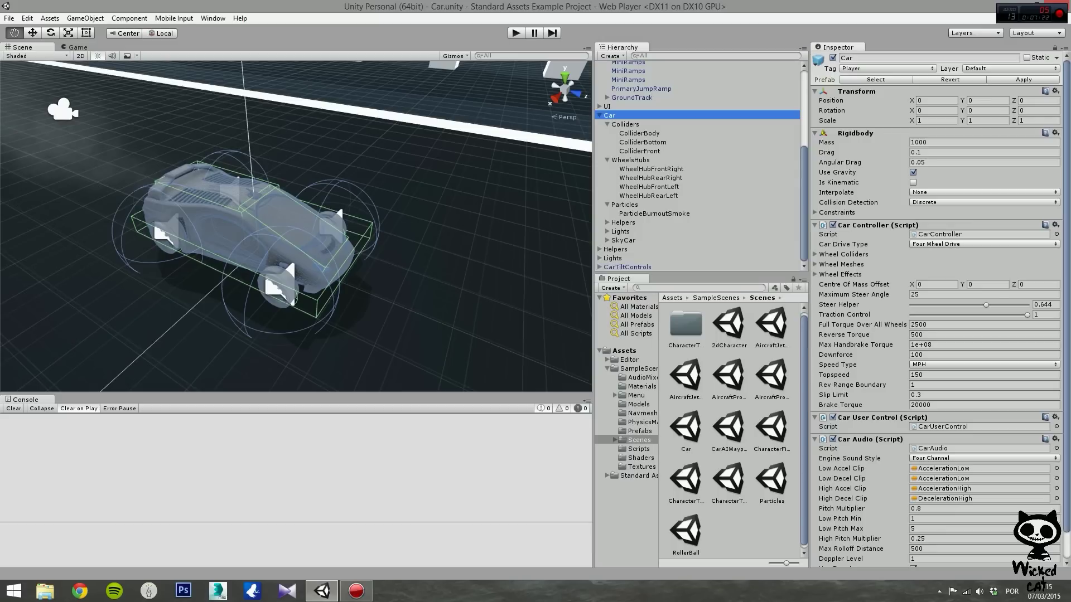
pyautogui.scroll(-2, 937, 307)
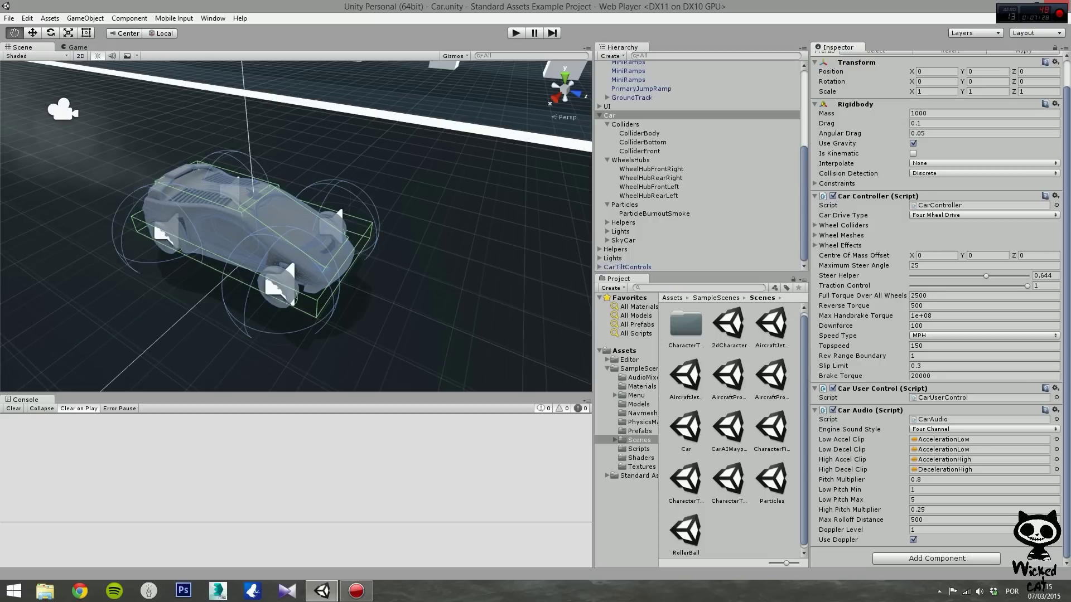
pyautogui.scroll(2, 936, 307)
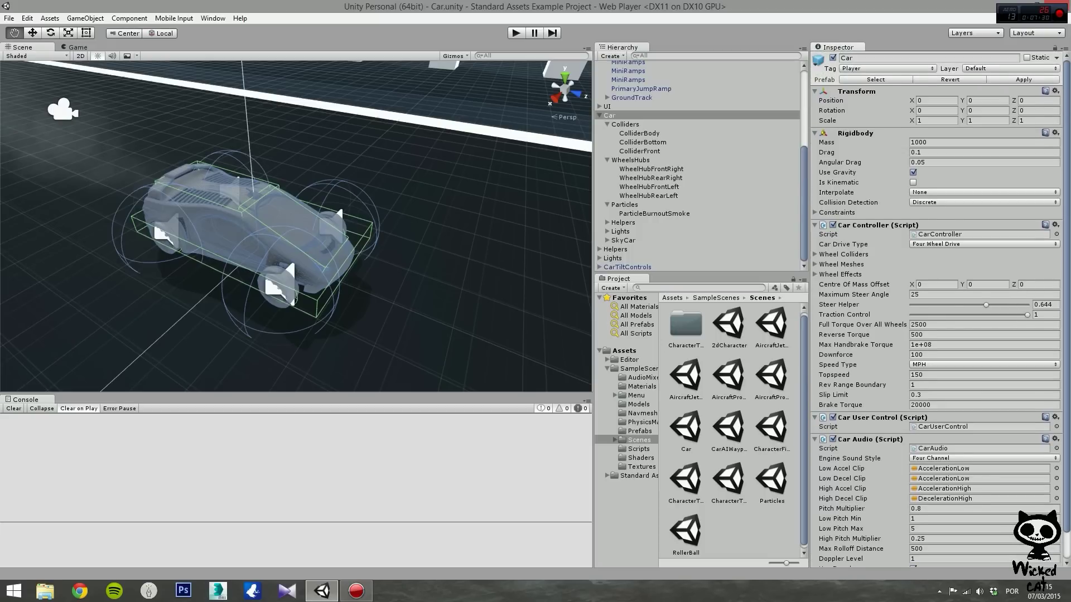
pyautogui.scroll(-2, 936, 306)
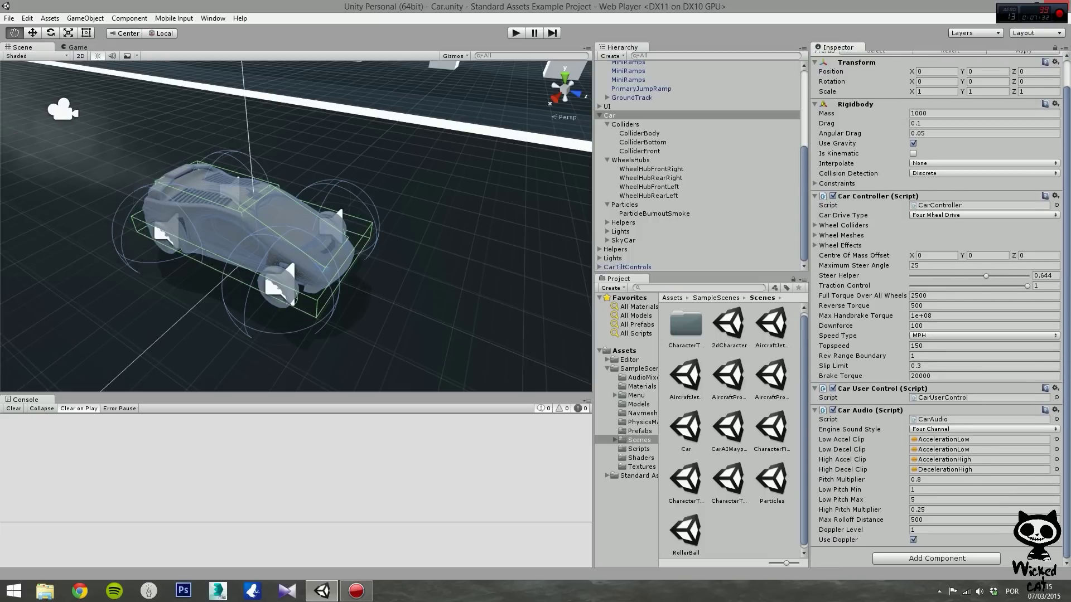
pyautogui.scroll(2, 937, 307)
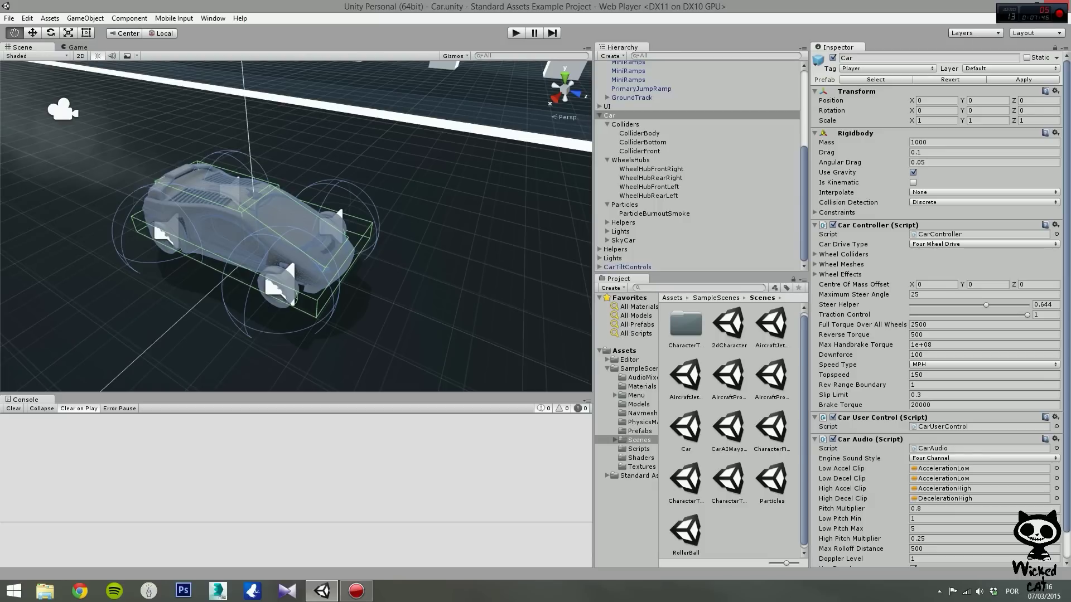
# - Browse the project's Assets, open the SampleScenes Models folder and select the Brick model
pyautogui.click(624, 351)
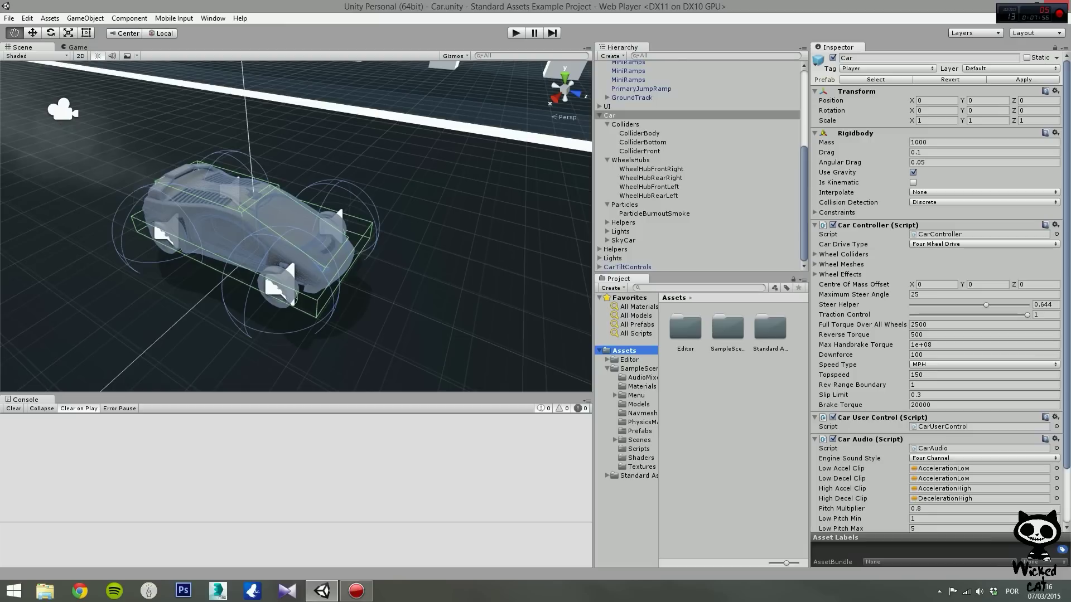
pyautogui.click(638, 404)
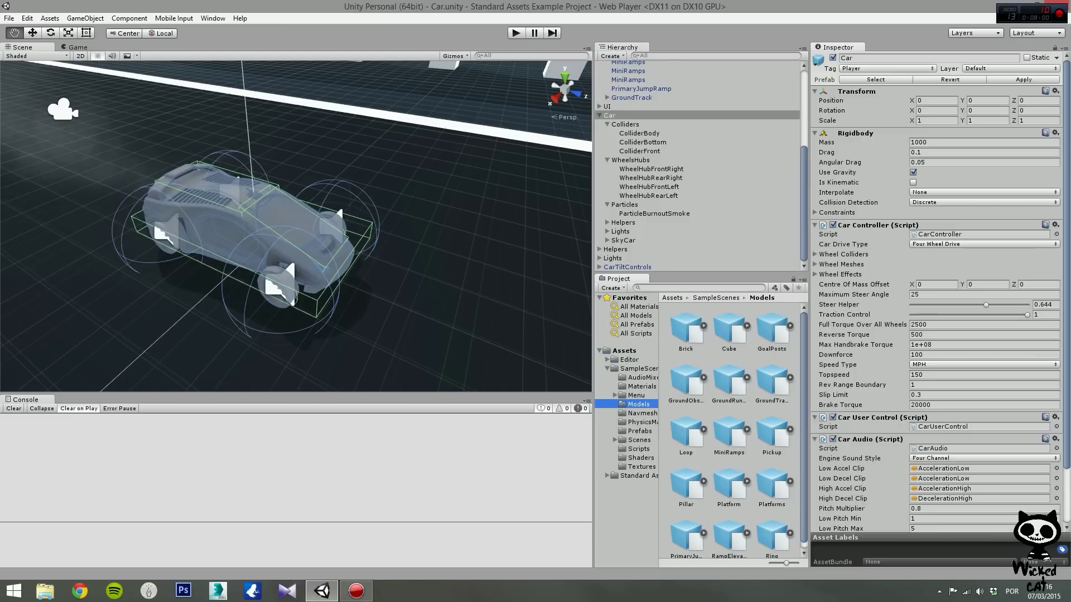
pyautogui.click(685, 329)
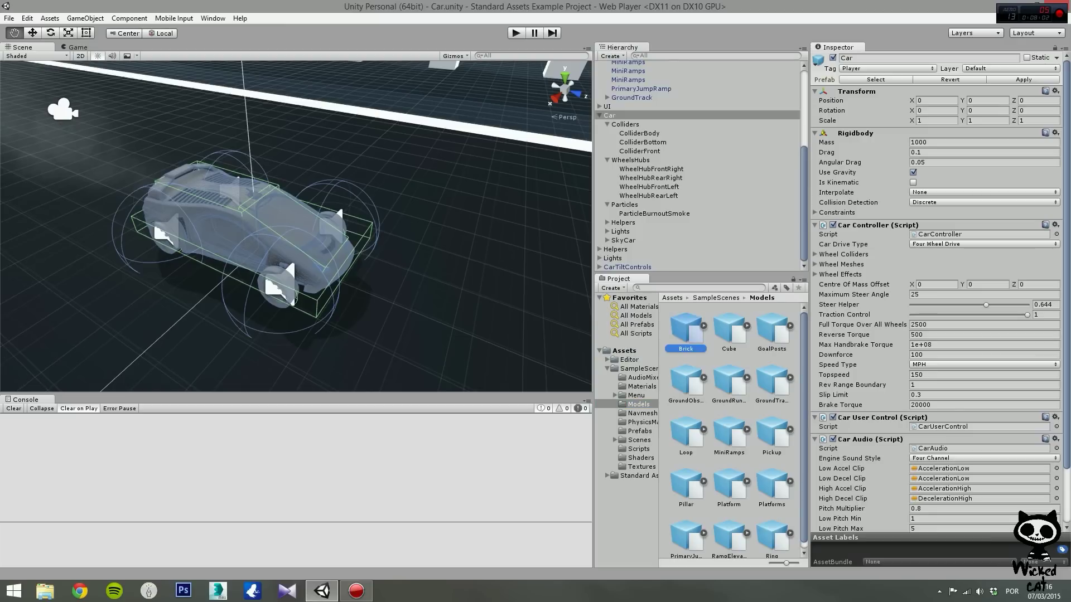
# - Place the Brick model in the Scene view beside the front of the car, and delete it from the scene
pyautogui.moveTo(685, 331); pyautogui.dragTo(441, 312)
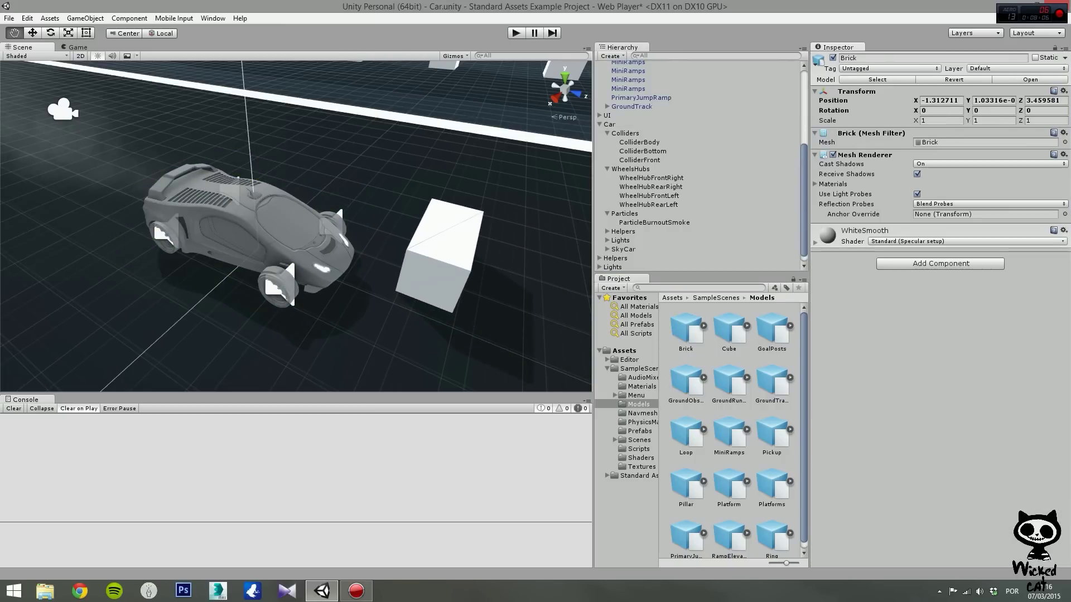
pyautogui.click(685, 329)
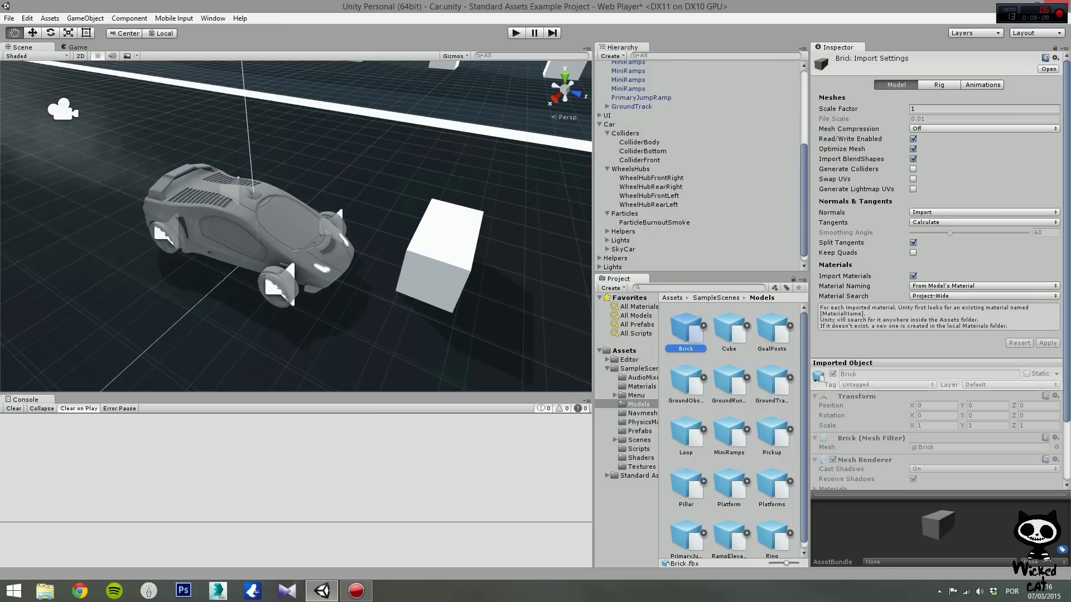
pyautogui.click(435, 257)
pyautogui.press('w')
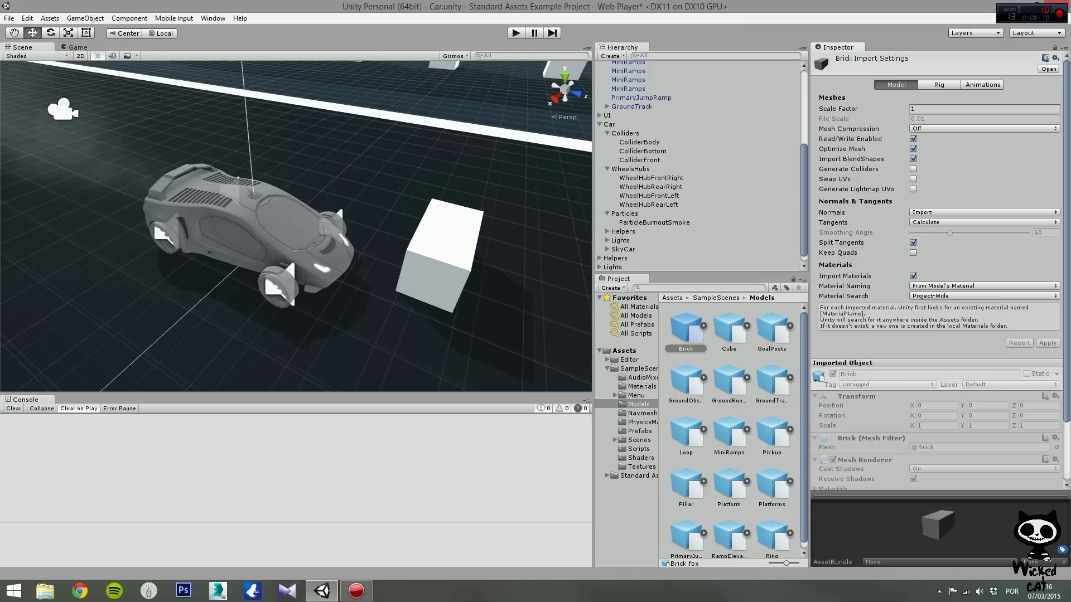
pyautogui.click(440, 253)
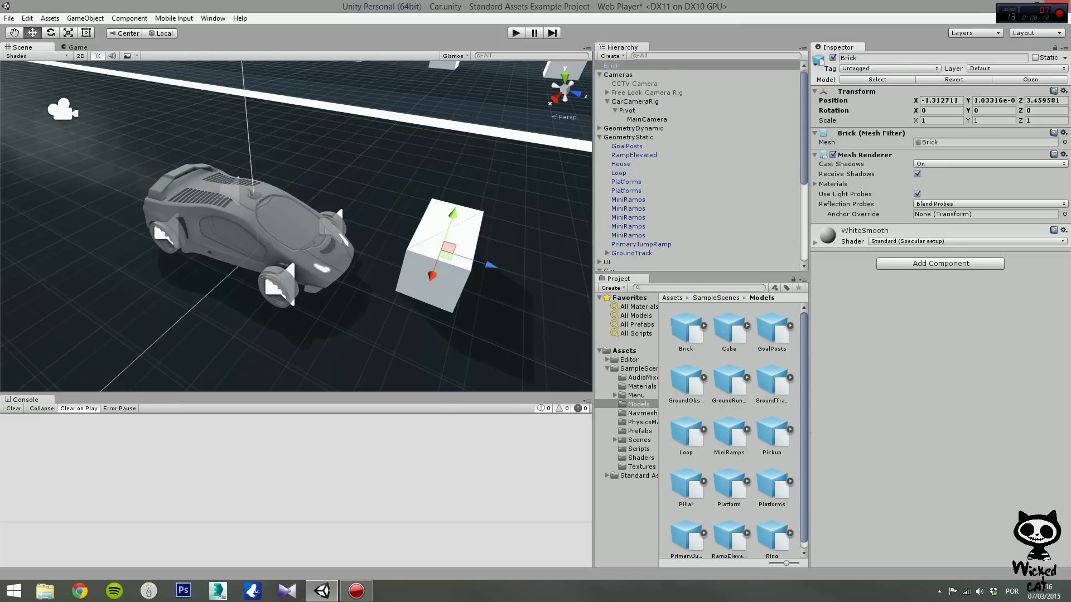
pyautogui.press('Delete')
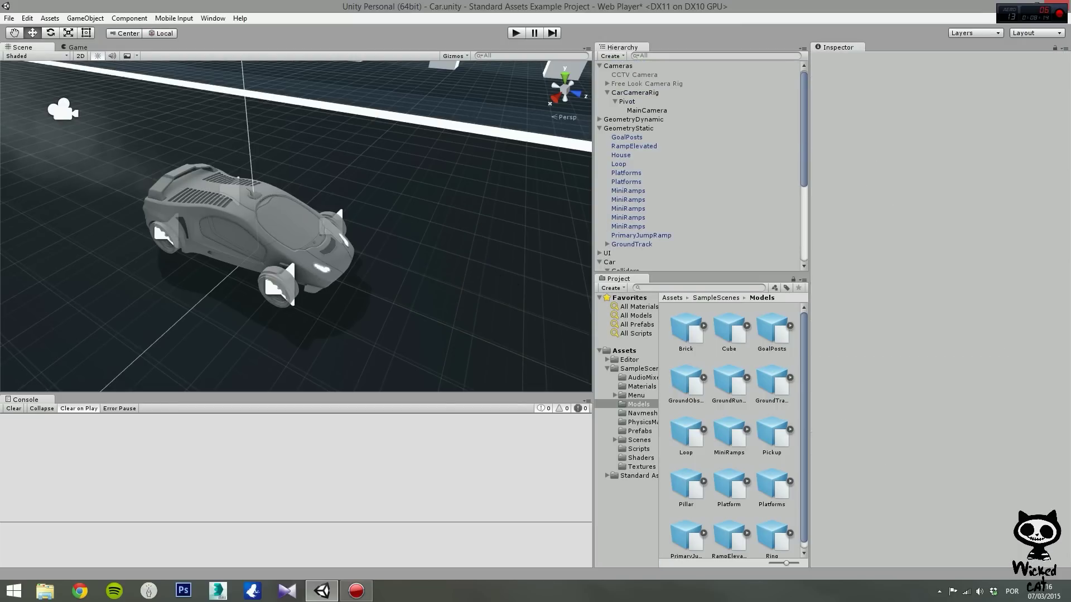
# - Try adding the Brick model under CarTiltControls in the Hierarchy and delete that copy
pyautogui.scroll(-5, 697, 168)
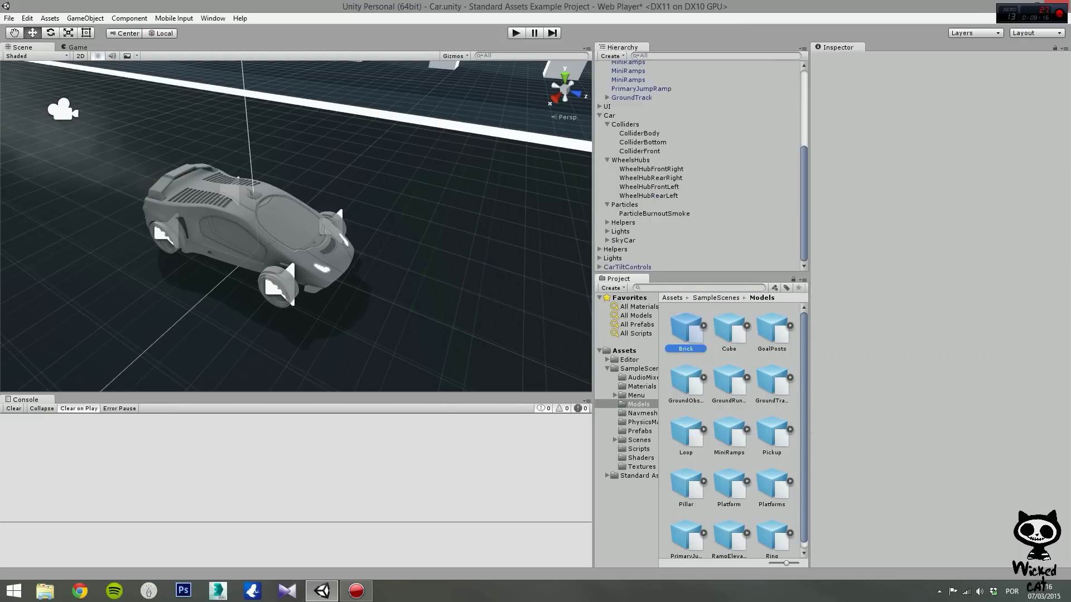
pyautogui.hotkey('ctrl', 'z')
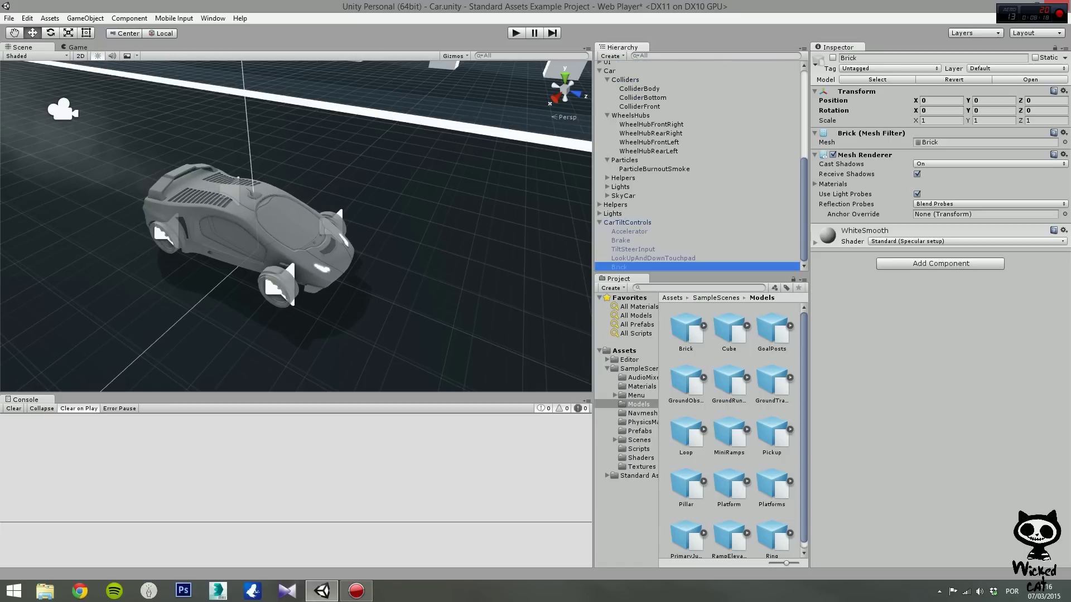
pyautogui.rightClick(640, 267)
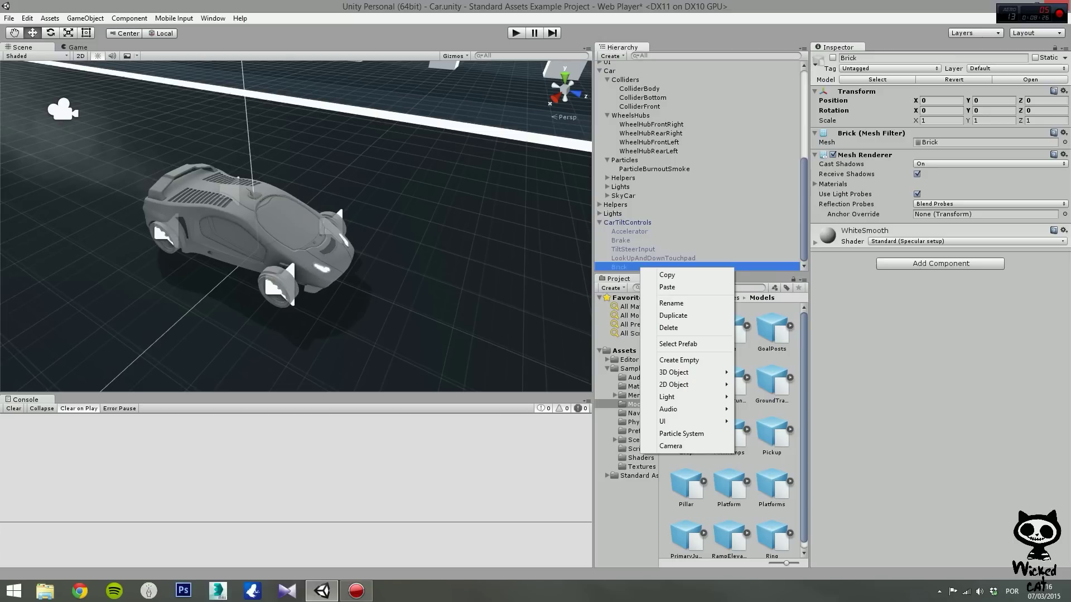
pyautogui.click(669, 327)
# - Collapse the CarTiltControls, GeometryStatic, Car and Cameras groups in the Hierarchy
pyautogui.click(599, 231)
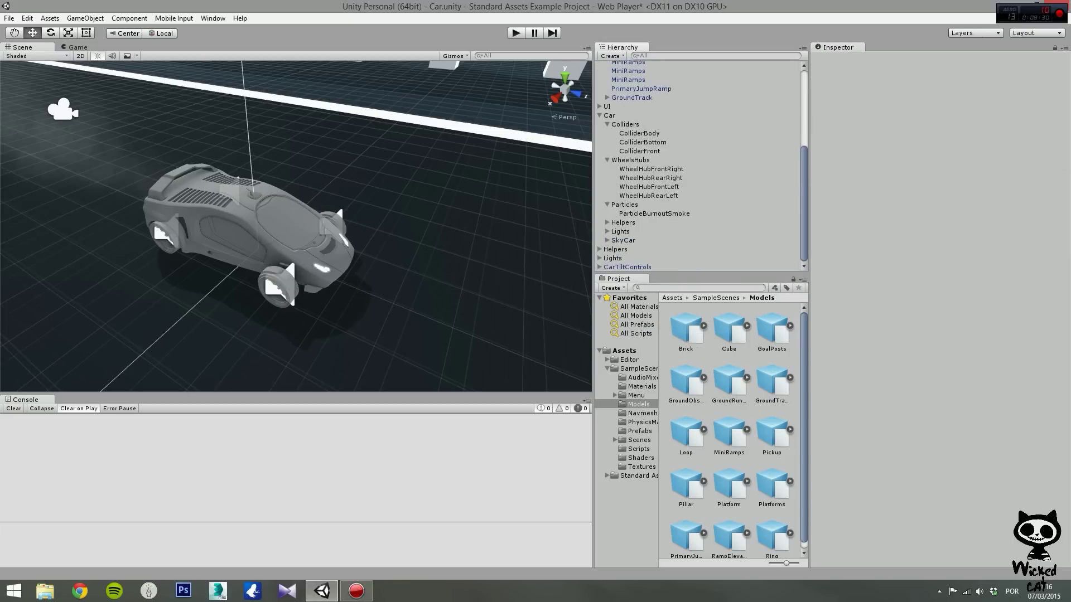
pyautogui.scroll(5, 699, 166)
pyautogui.click(600, 130)
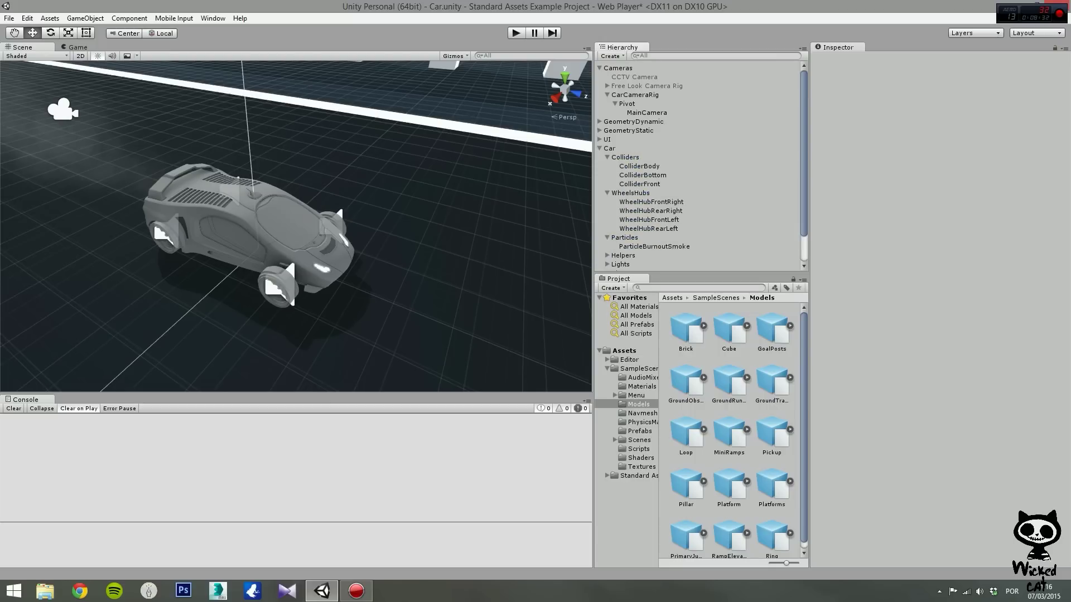
pyautogui.click(599, 148)
pyautogui.click(600, 68)
# - Add the Brick model to the Hierarchy as a top-level object and move it along Z to 3.127, in front of the car
pyautogui.moveTo(686, 328); pyautogui.dragTo(648, 184)
pyautogui.moveTo(293, 244); pyautogui.dragTo(478, 313)
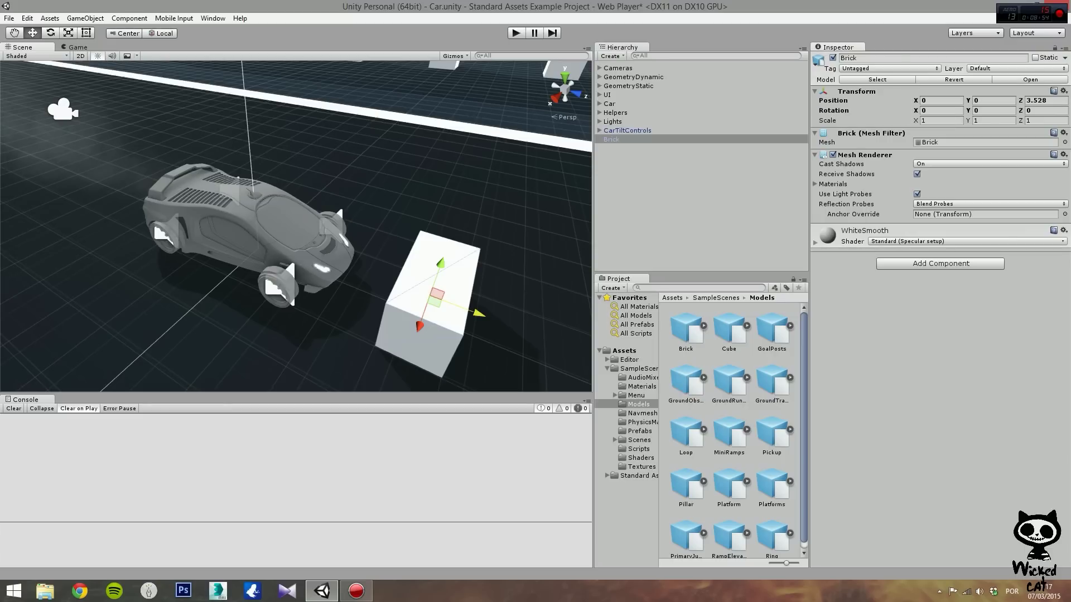
pyautogui.moveTo(478, 313); pyautogui.dragTo(453, 303)
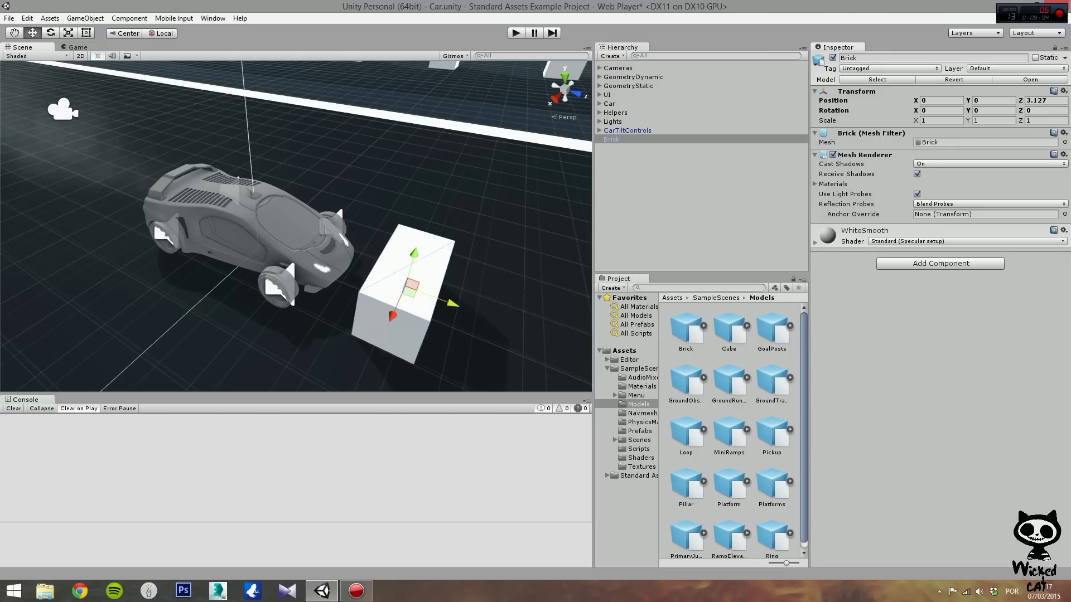
# - Delete the top-level Brick object from the Hierarchy
pyautogui.rightClick(611, 140)
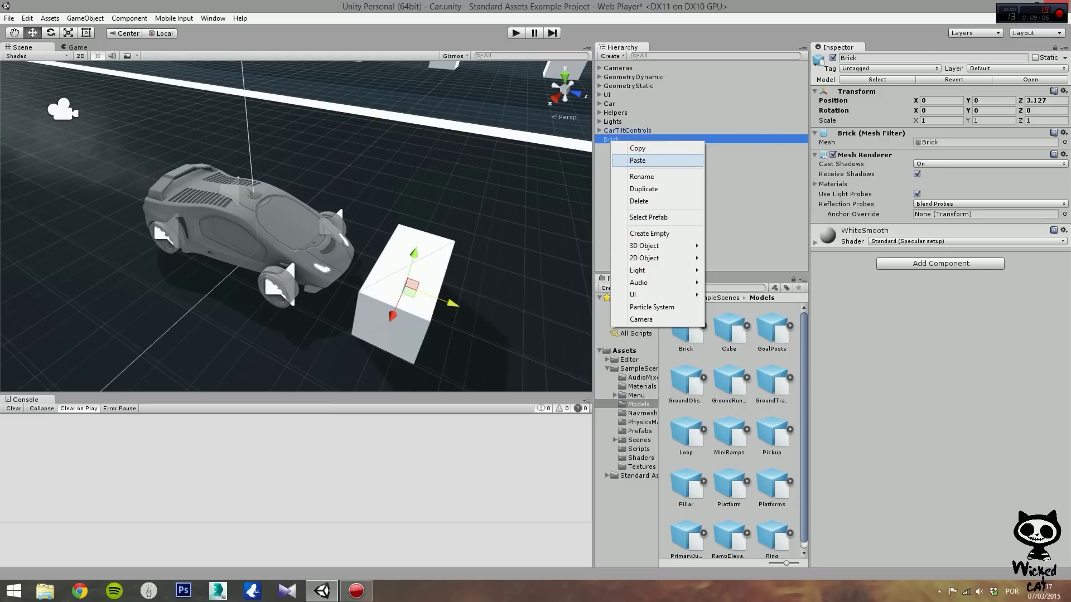
pyautogui.click(638, 201)
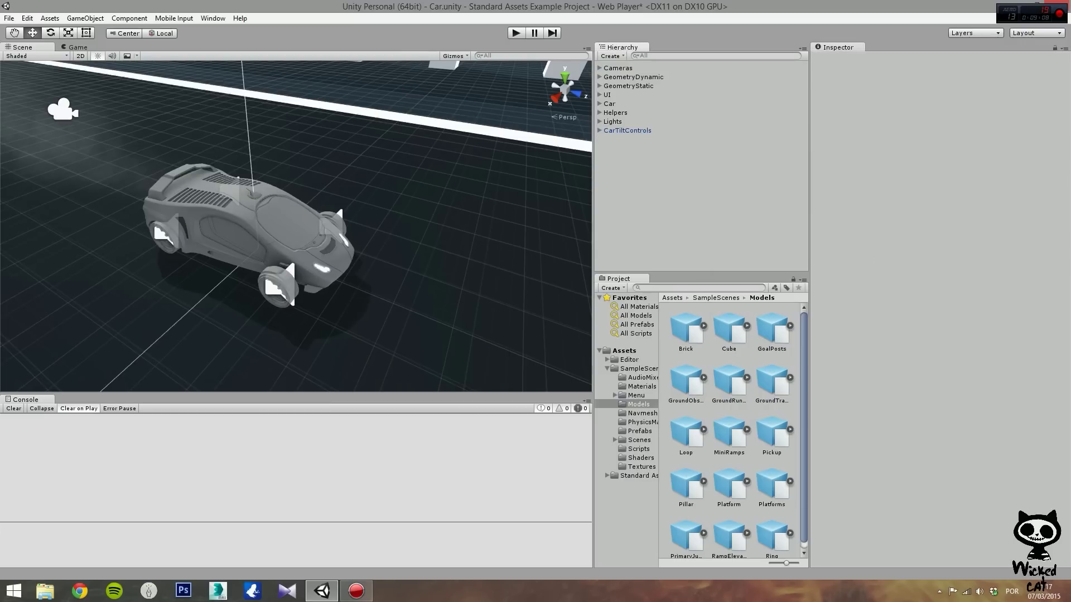